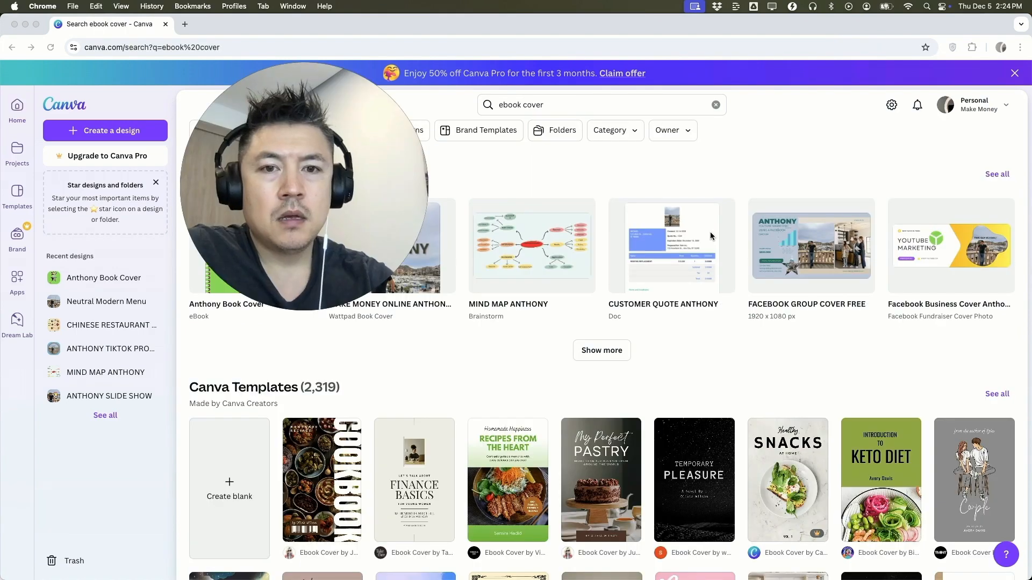
# Search for "ebook cover" and show all matching Canva templates
pyautogui.scroll(-2, 722, 331)
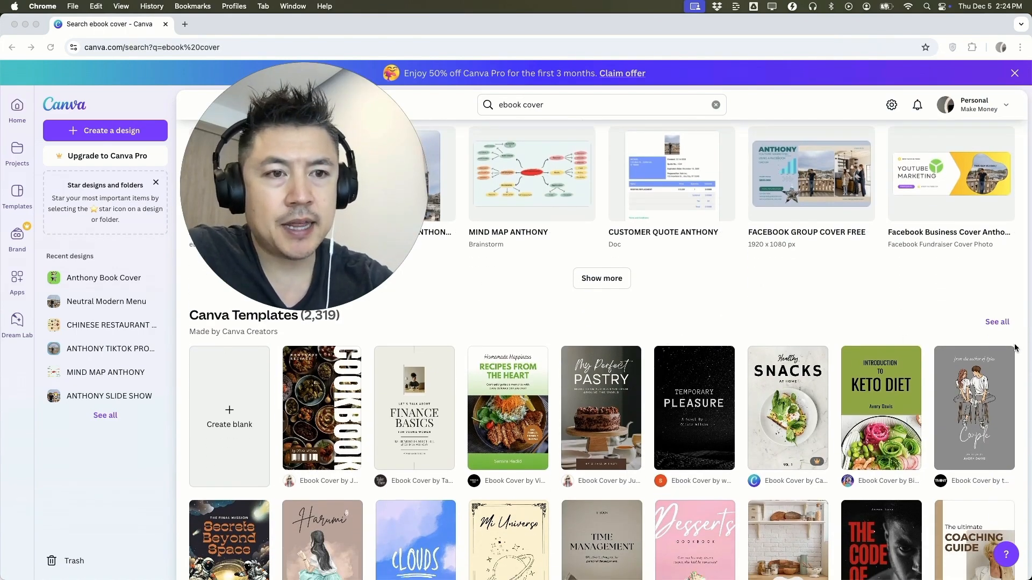
pyautogui.click(992, 322)
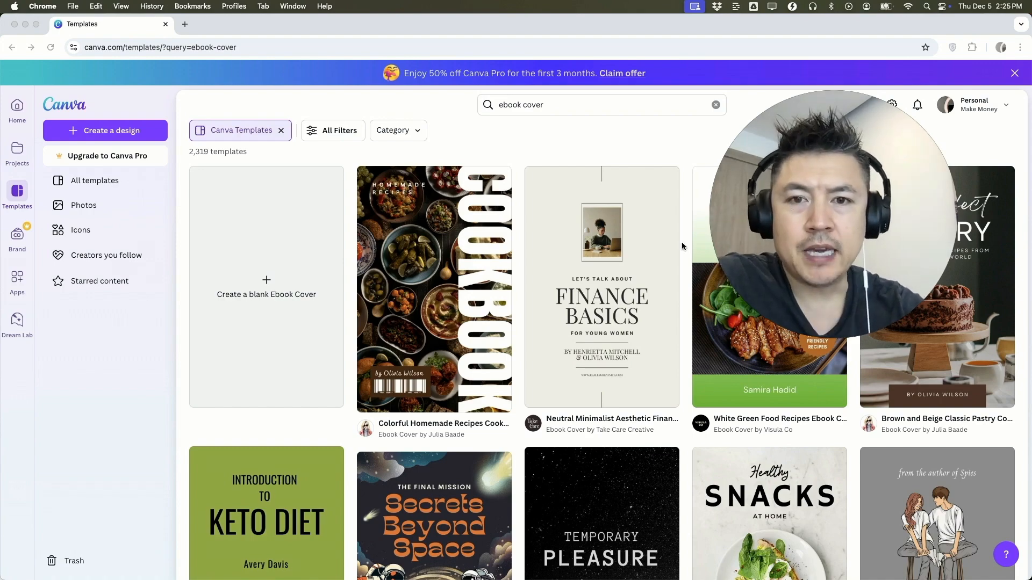
# Find the "pack & snack" cookbook cover among the ebook cover templates and open its preview
pyautogui.scroll(-3, 517, 329)
pyautogui.scroll(-2, 517, 329)
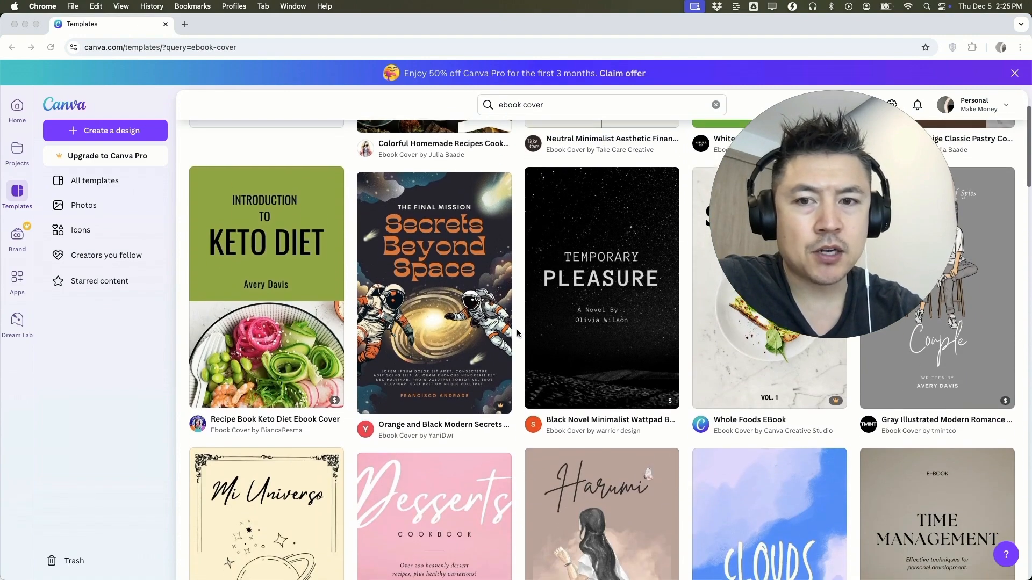
pyautogui.scroll(-2, 464, 343)
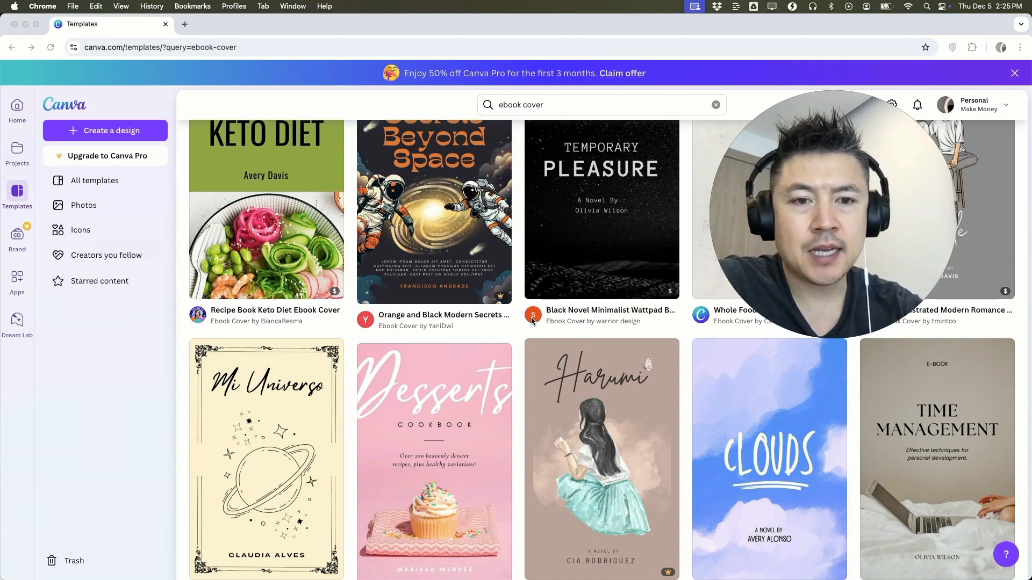
pyautogui.scroll(-1, 516, 306)
pyautogui.scroll(-2, 530, 404)
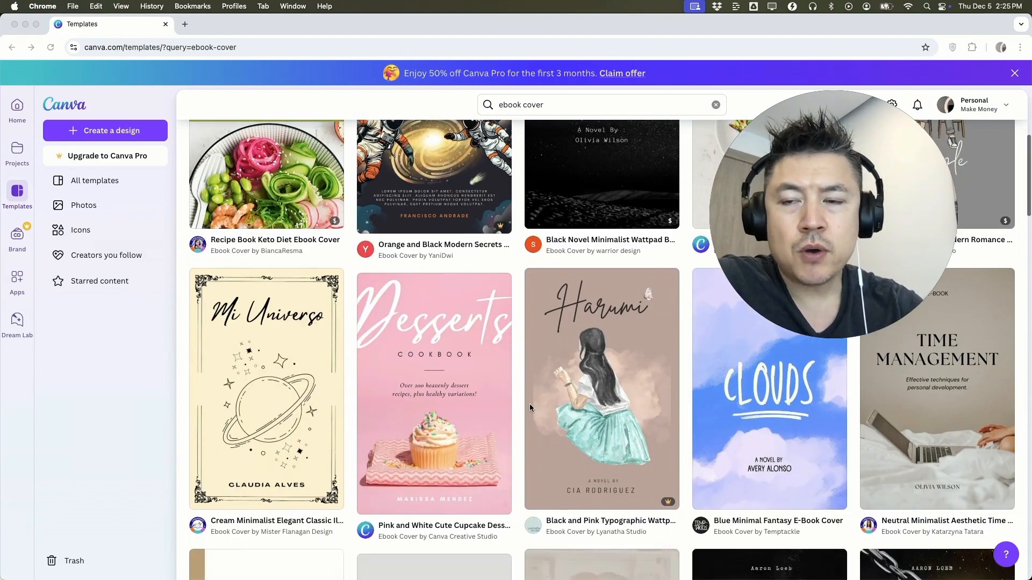
pyautogui.scroll(-5, 530, 404)
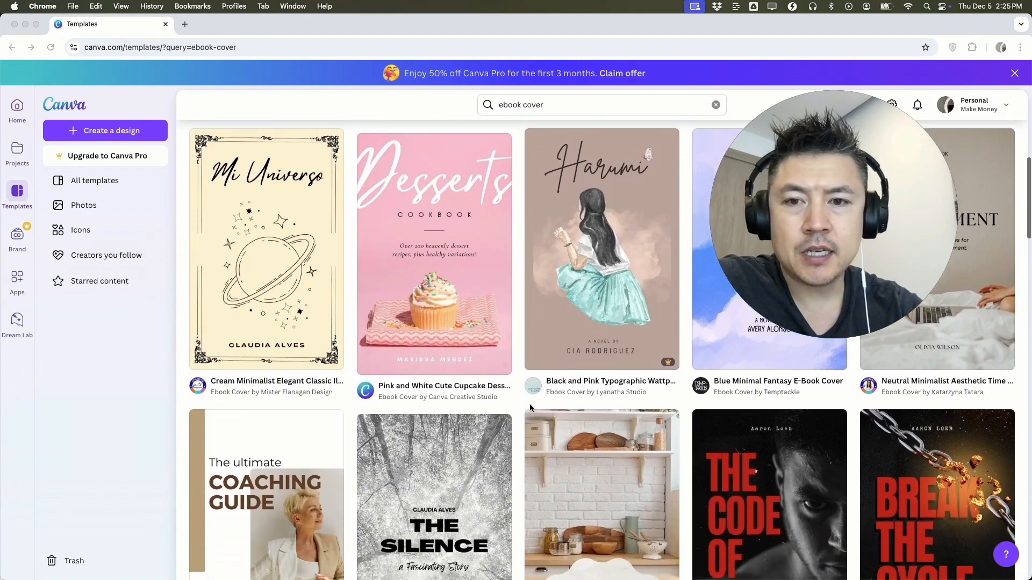
pyautogui.scroll(-7, 530, 405)
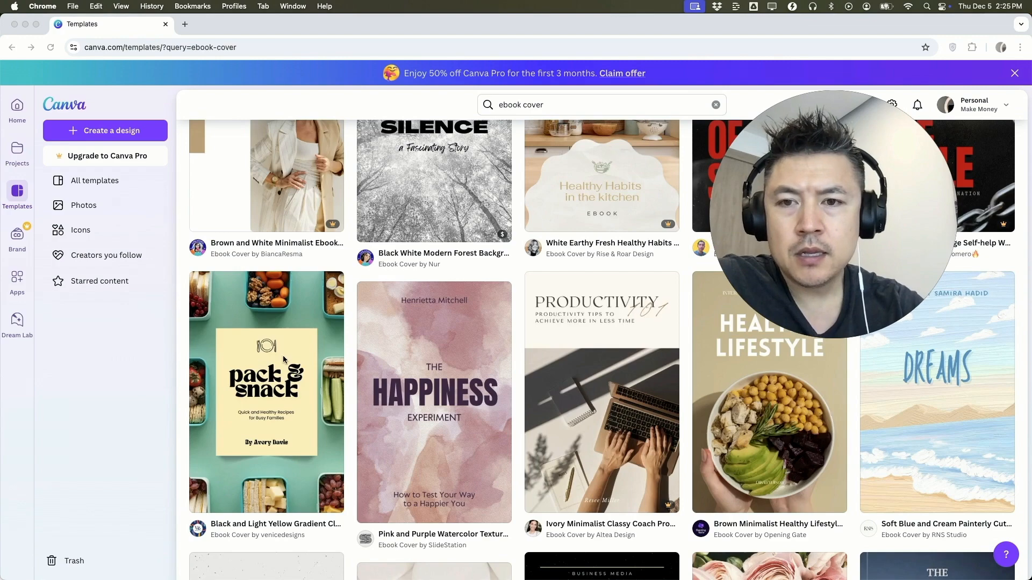
pyautogui.click(284, 359)
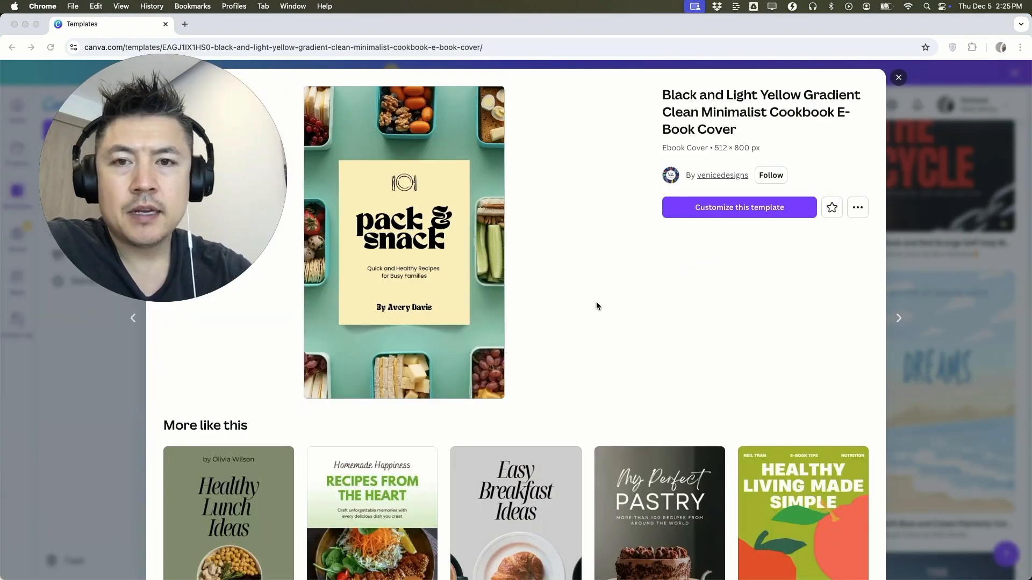
# Check the similar designs below the "pack & snack" preview, and open this template for customizing in the editor
pyautogui.scroll(-2, 589, 401)
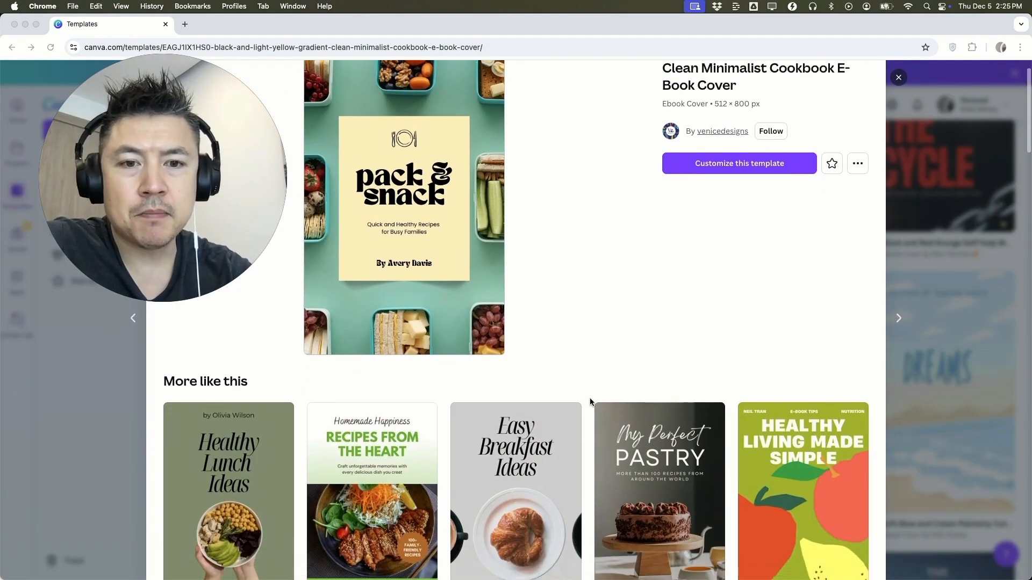
pyautogui.scroll(-9, 589, 398)
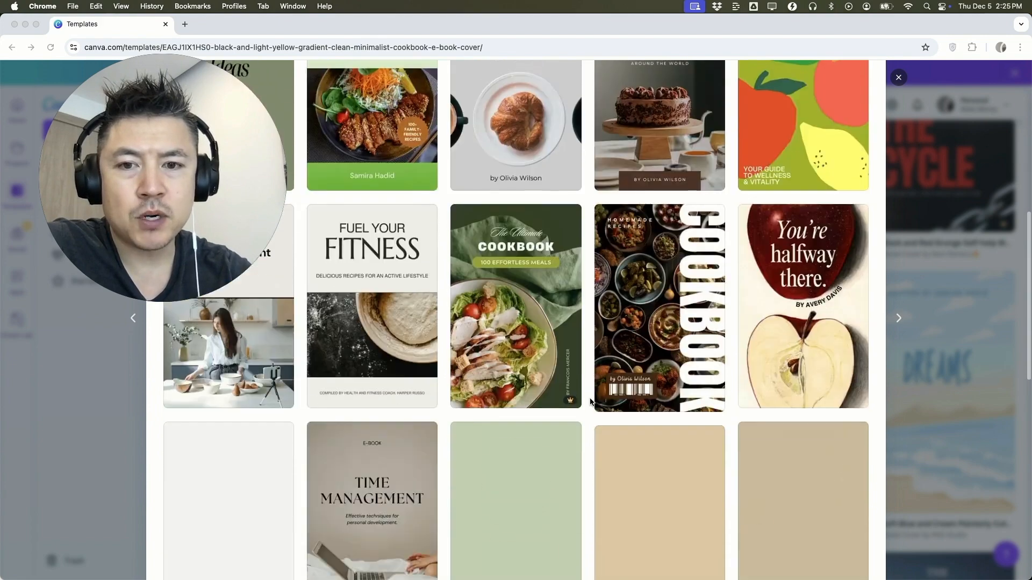
pyautogui.scroll(8, 590, 401)
pyautogui.click(435, 219)
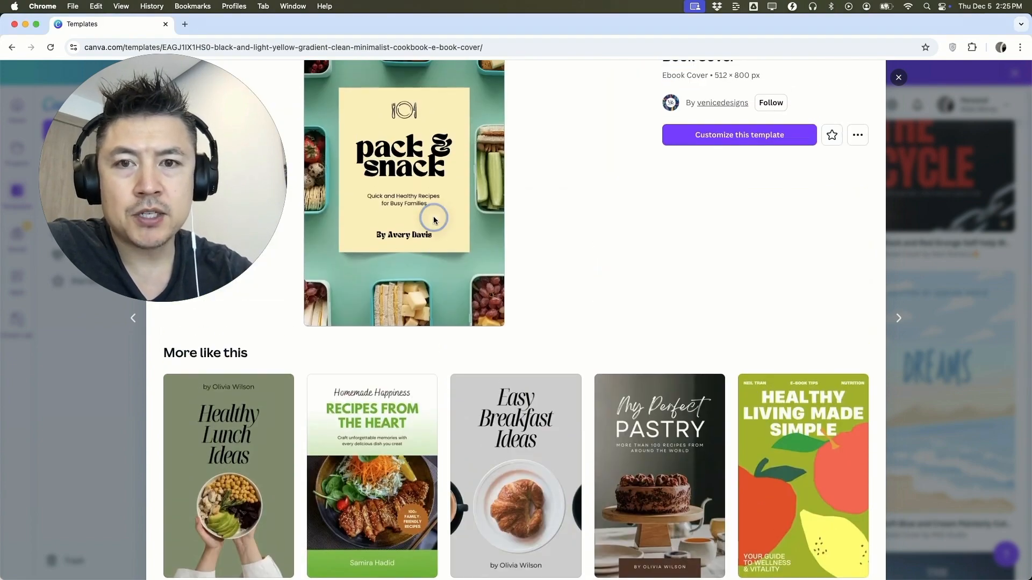
pyautogui.click(707, 136)
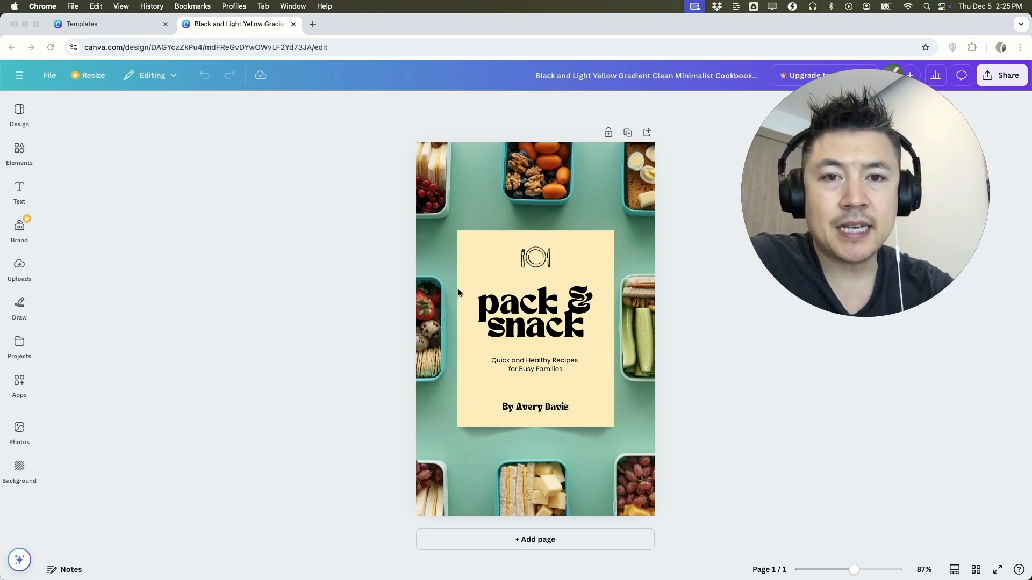
# Replace the placeholder author name after "By" at the foot of the cover with the new author's first name
pyautogui.click(576, 258)
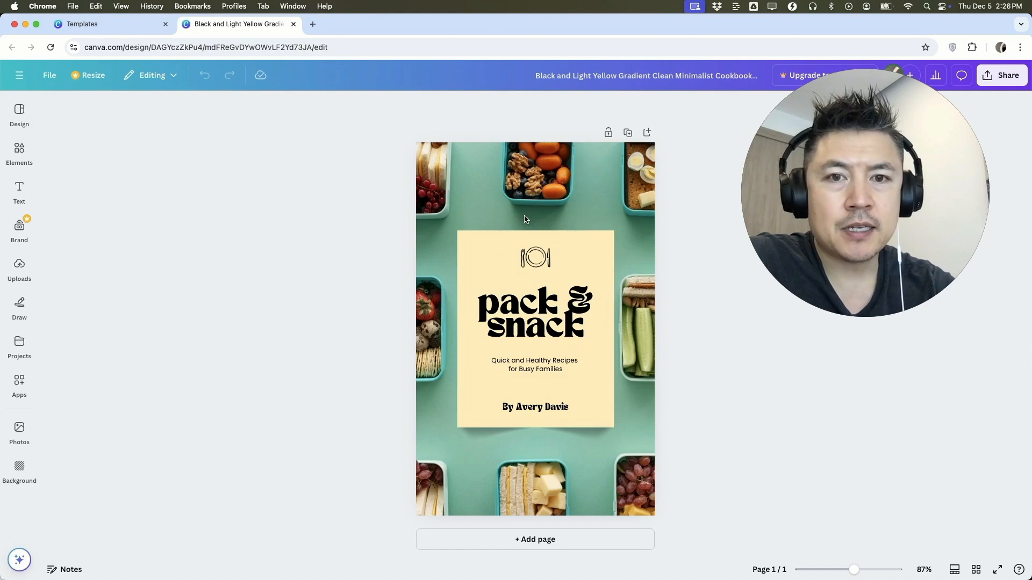
pyautogui.click(436, 186)
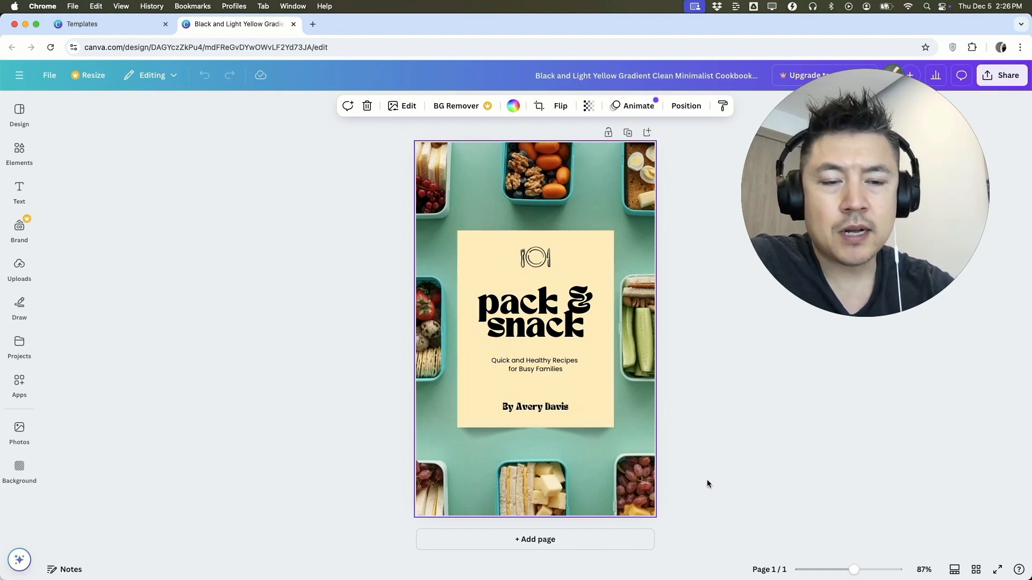
pyautogui.moveTo(866, 574); pyautogui.dragTo(855, 571)
pyautogui.click(840, 571)
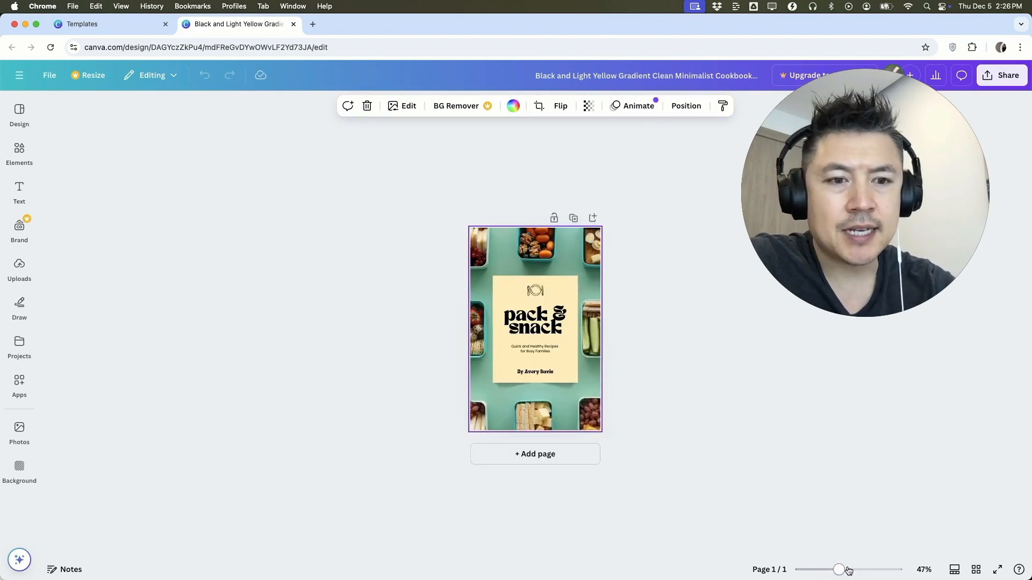
pyautogui.click(857, 570)
pyautogui.click(870, 572)
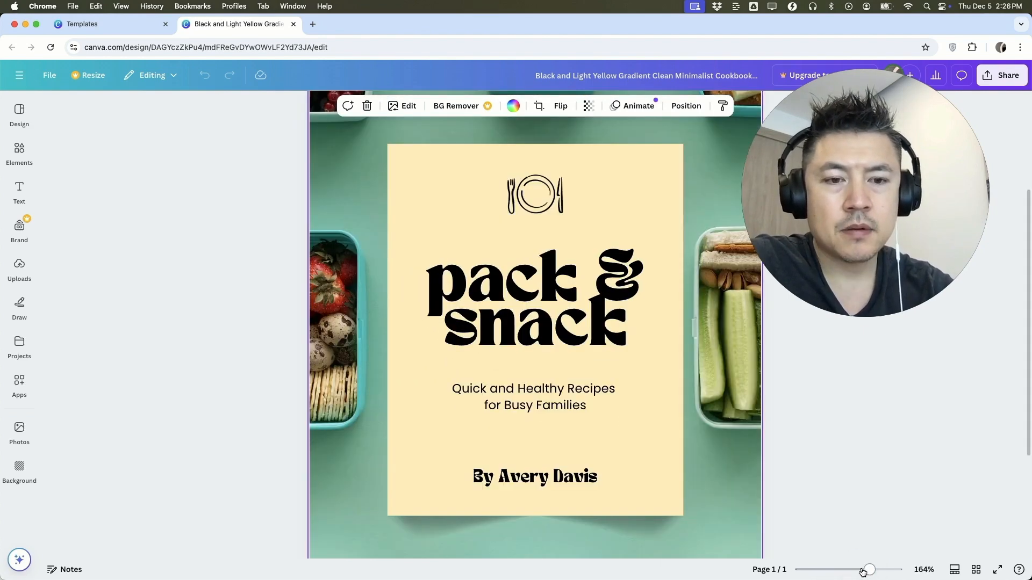
pyautogui.click(863, 571)
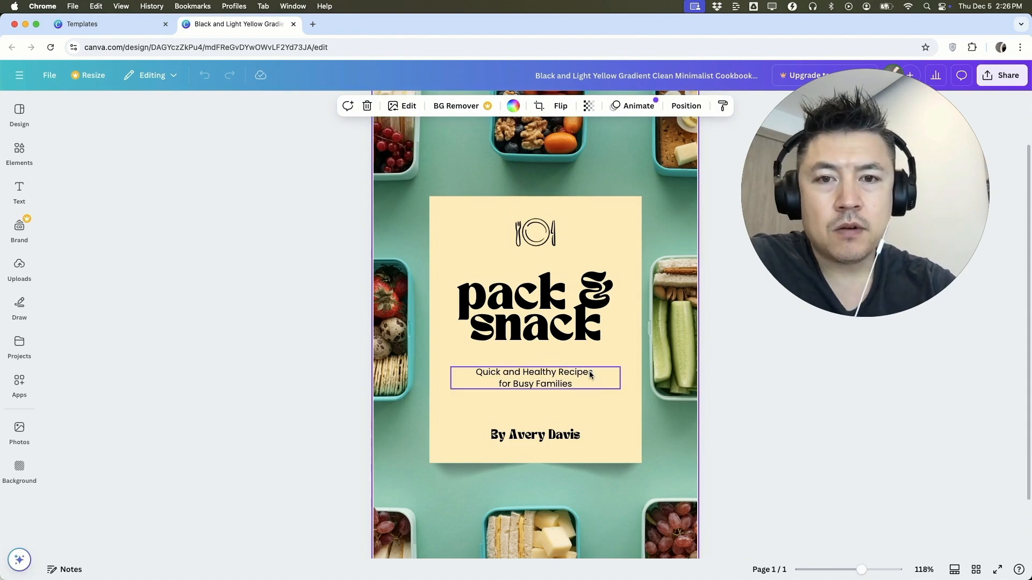
pyautogui.click(548, 438)
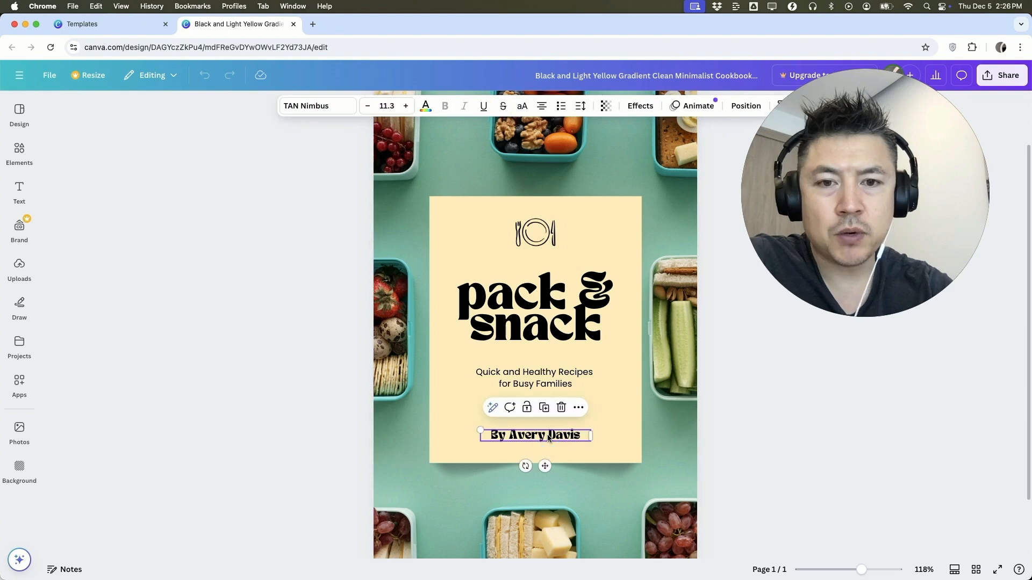
pyautogui.click(521, 438)
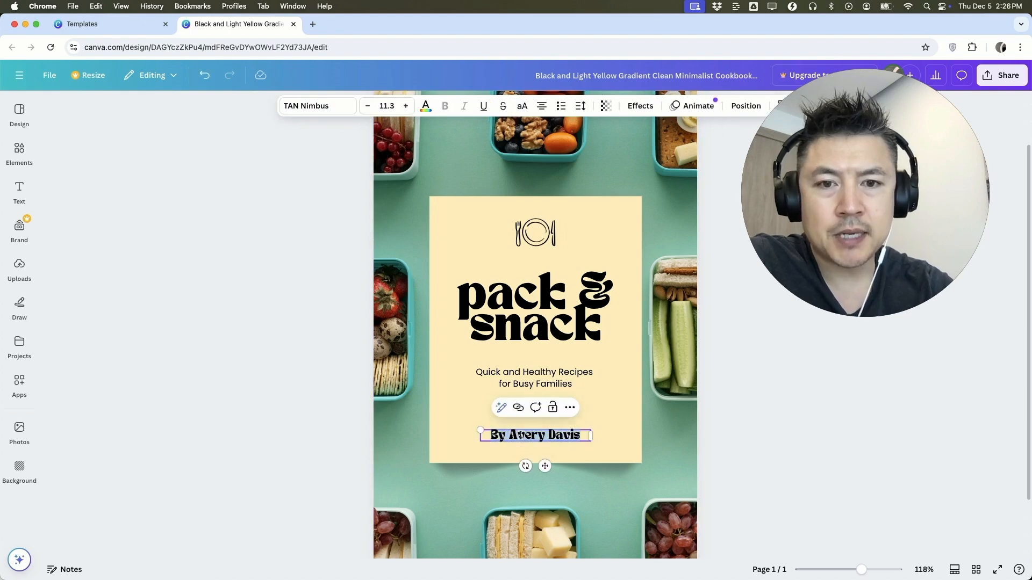
pyautogui.moveTo(513, 435); pyautogui.dragTo(586, 431)
pyautogui.write('Anthony')
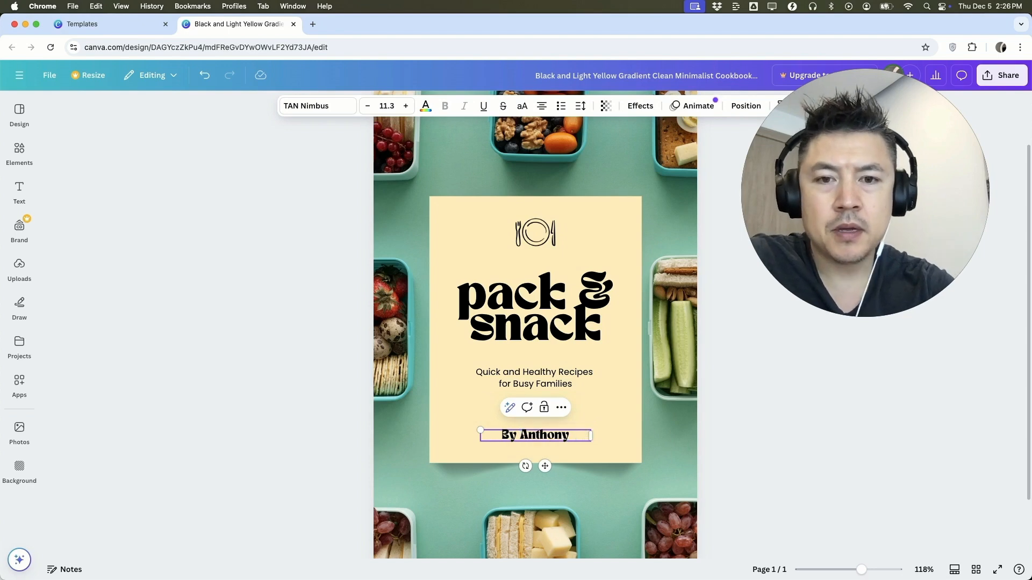
pyautogui.click(603, 417)
# Enlarge the author line to font size 17.3 and color it red
pyautogui.click(564, 441)
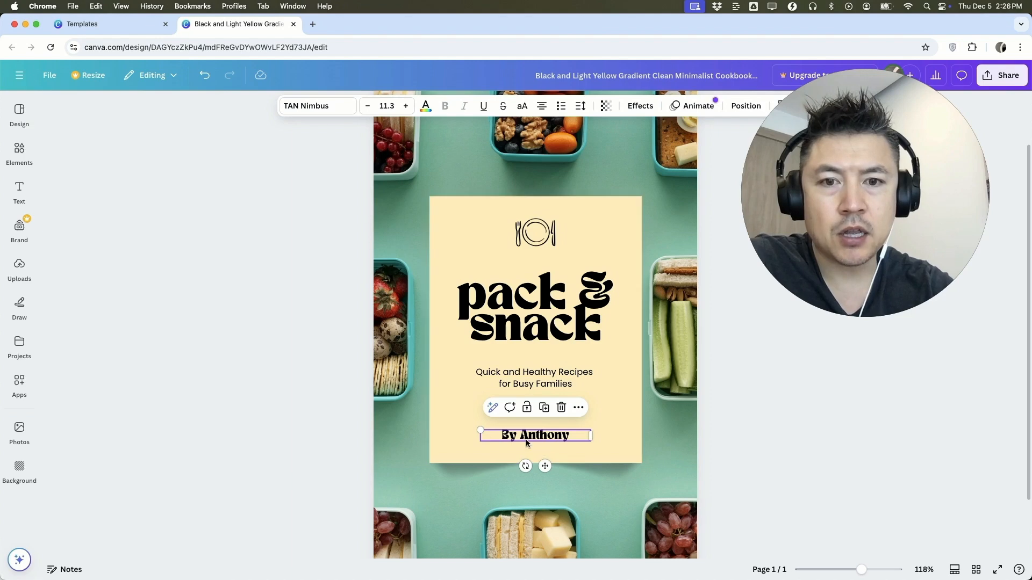
pyautogui.click(407, 107)
pyautogui.click(406, 107)
pyautogui.click(405, 108)
pyautogui.click(405, 108)
pyautogui.click(404, 109)
pyautogui.click(405, 109)
pyautogui.click(426, 108)
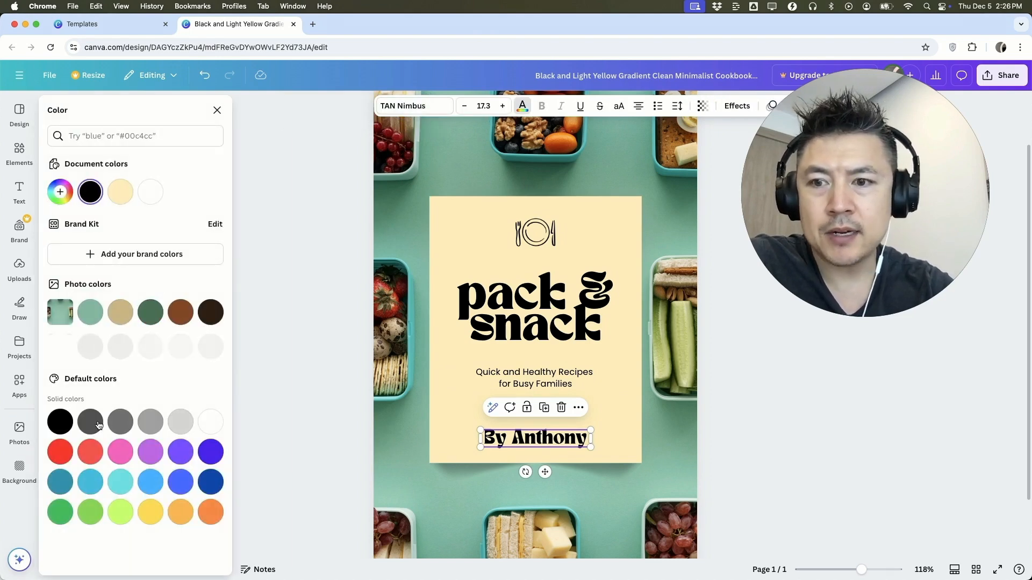
pyautogui.click(90, 511)
pyautogui.click(97, 462)
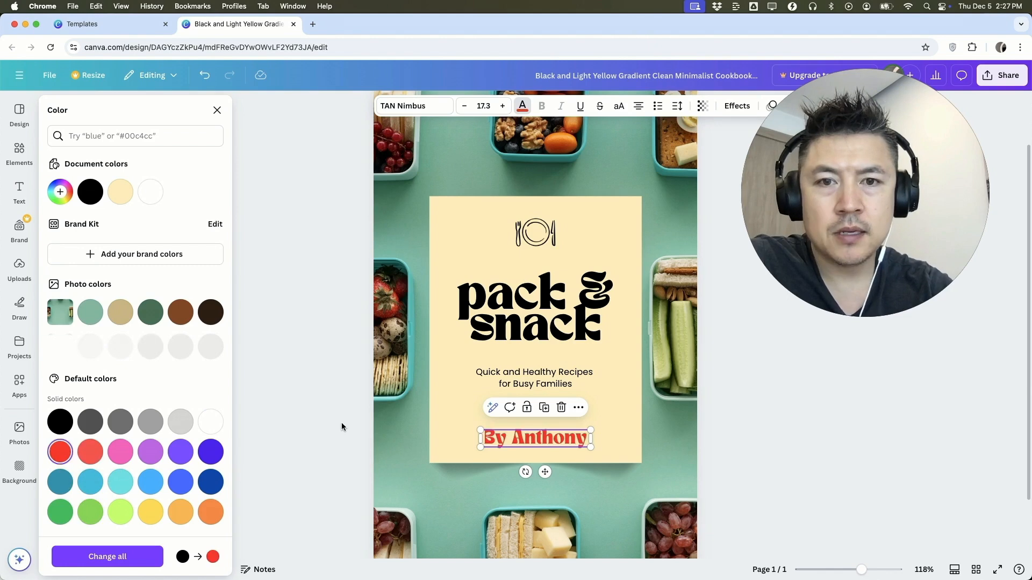
# Replace the title line "pack &" with "Make Money" and reduce its font size to 31
pyautogui.click(465, 308)
pyautogui.click(535, 299)
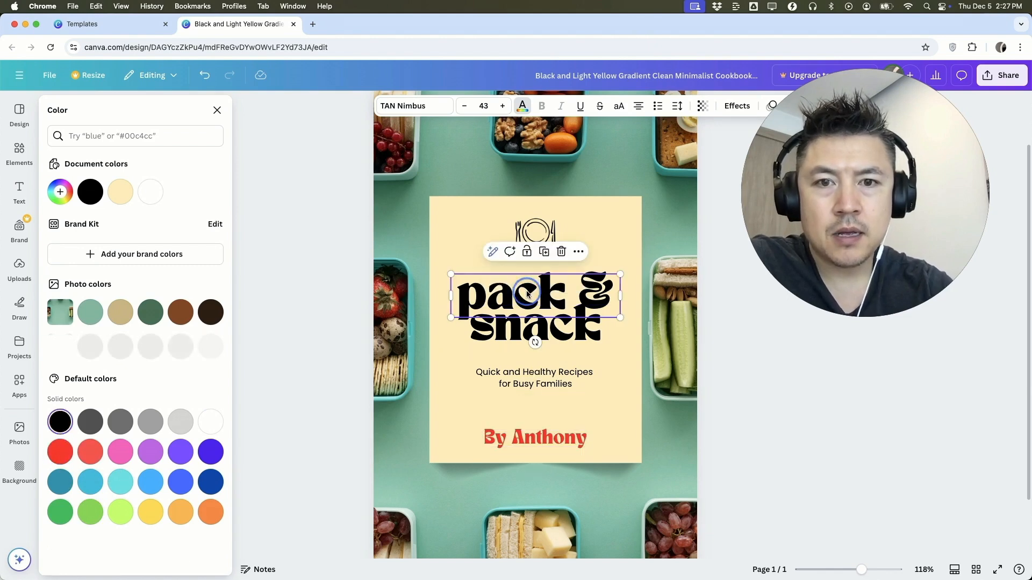
pyautogui.doubleClick(527, 295)
pyautogui.write('Make Money')
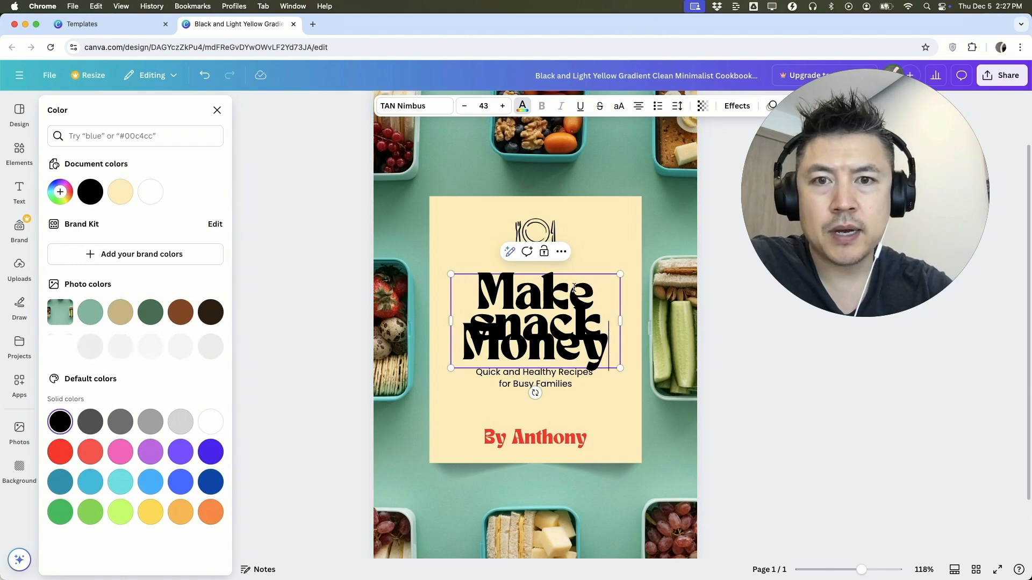
pyautogui.click(465, 106)
pyautogui.click(464, 106)
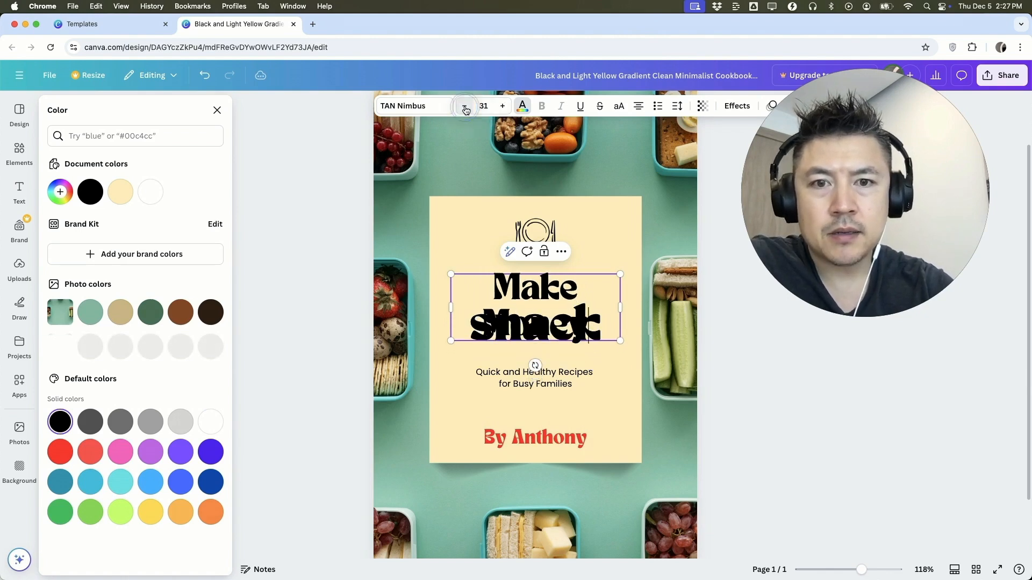
pyautogui.click(502, 365)
# Move the "snack" line down so it starts below "Money", and reduce its font size to 35
pyautogui.click(474, 333)
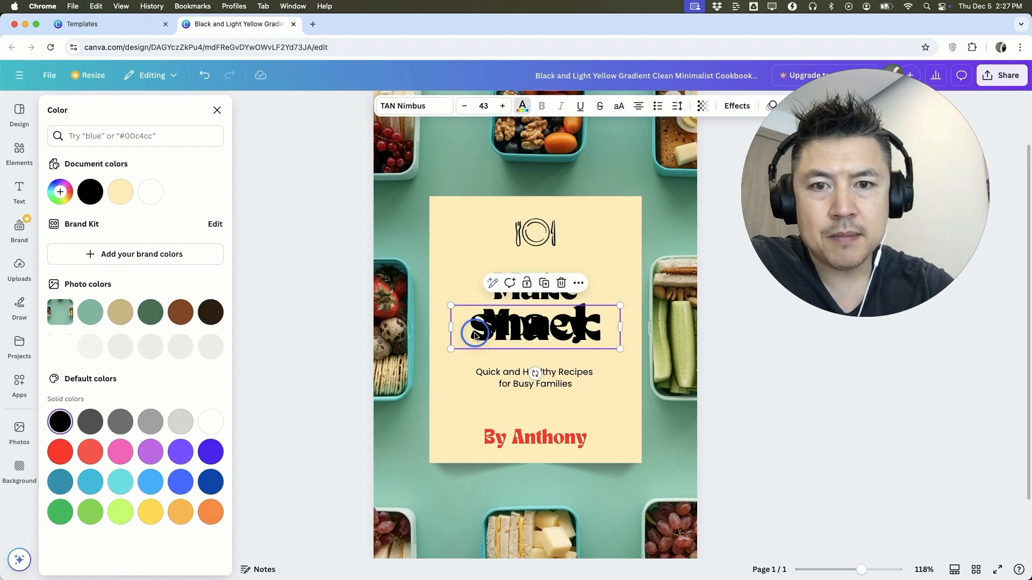
pyautogui.moveTo(475, 333); pyautogui.dragTo(475, 351)
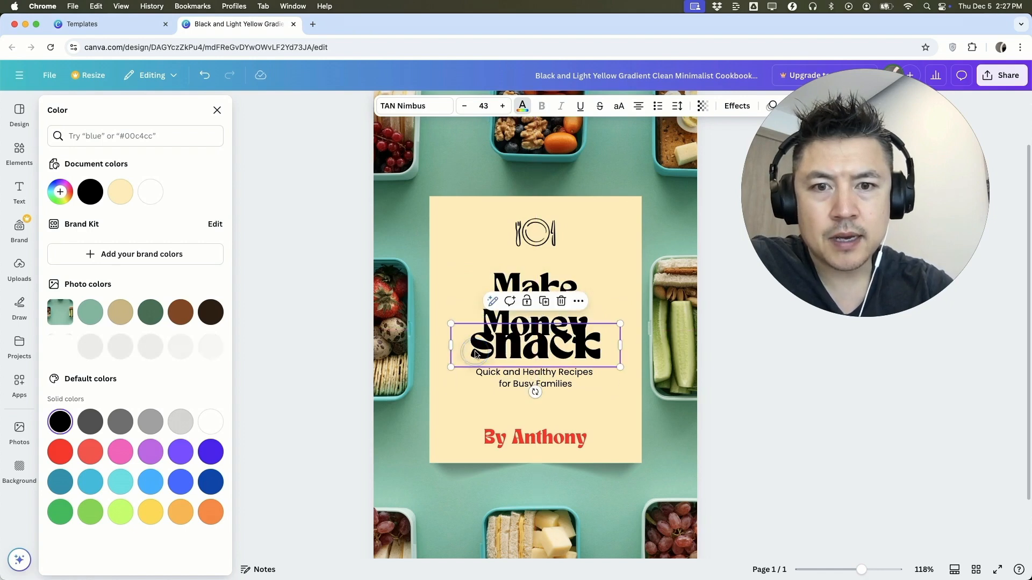
pyautogui.click(465, 106)
pyautogui.click(465, 106)
pyautogui.click(465, 105)
pyautogui.click(465, 106)
pyautogui.click(465, 106)
pyautogui.click(465, 106)
pyautogui.click(466, 105)
pyautogui.click(466, 106)
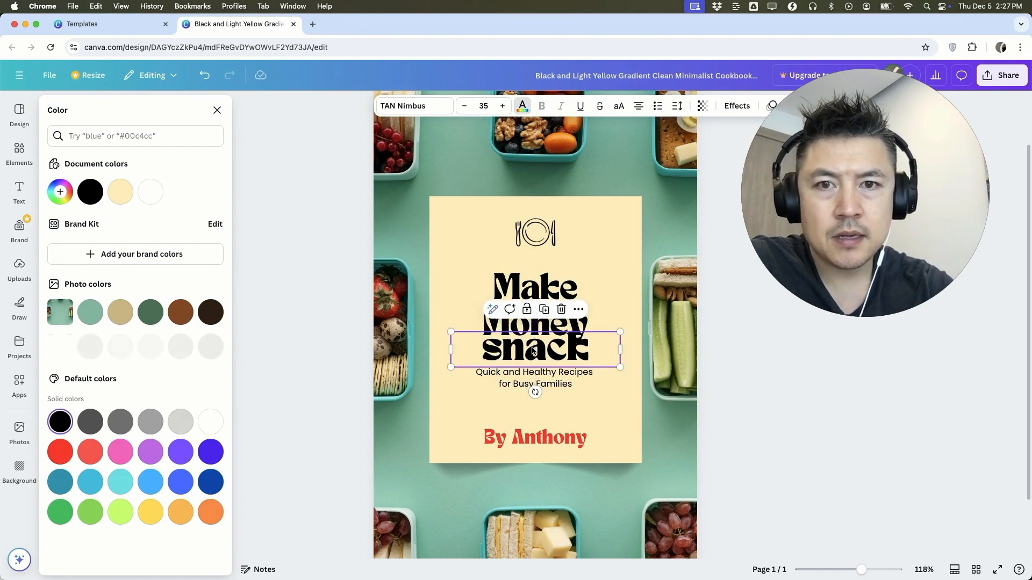
# Replace the word "snack" with the author's first name and reduce that line to font size 30
pyautogui.doubleClick(549, 352)
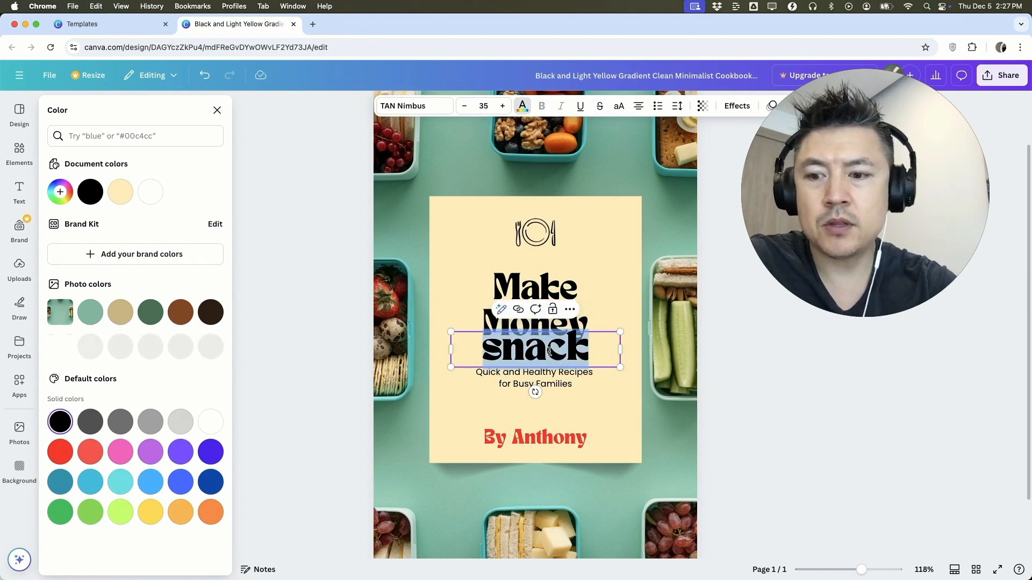
pyautogui.write('Anthony')
pyautogui.click(465, 106)
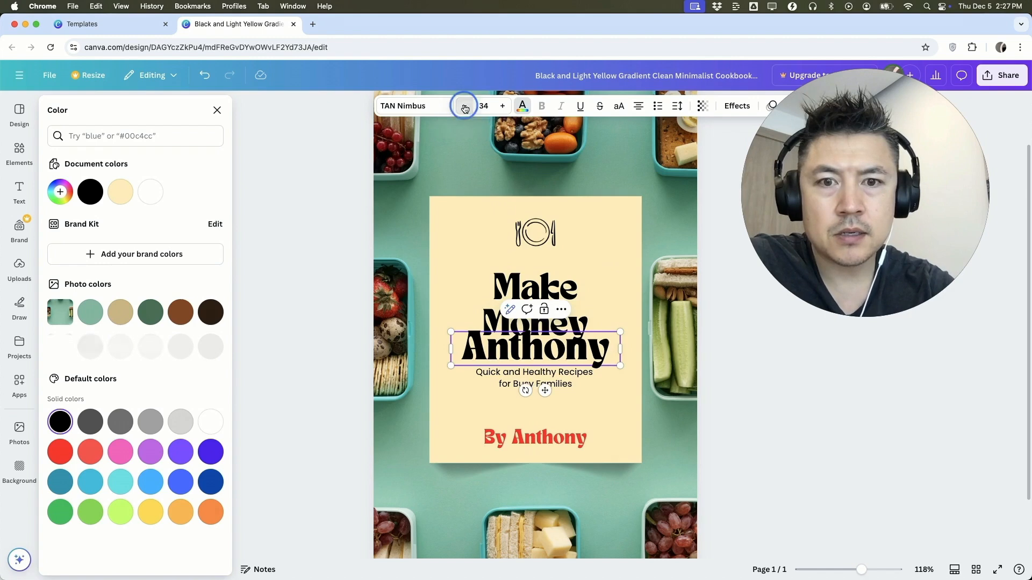
pyautogui.click(465, 106)
pyautogui.click(465, 106)
pyautogui.click(465, 106)
pyautogui.click(465, 106)
pyautogui.click(532, 347)
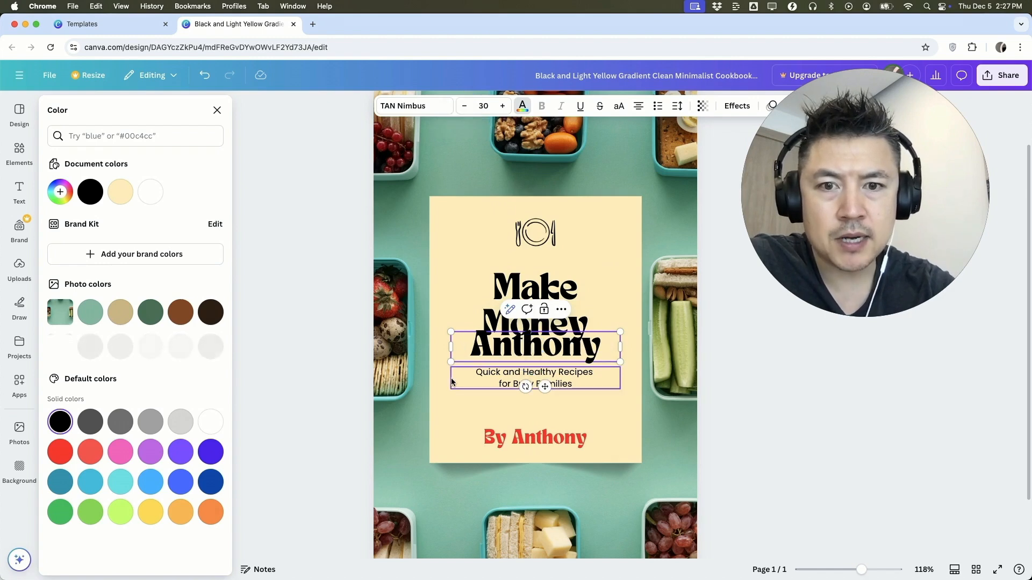
# Shift the third title line slightly down to separate it from "Money"
pyautogui.click(524, 377)
pyautogui.click(475, 342)
pyautogui.moveTo(491, 347)
pyautogui.mouseDown()
pyautogui.moveTo(478, 239)
pyautogui.moveTo(493, 362)
pyautogui.moveTo(492, 354)
pyautogui.mouseUp()
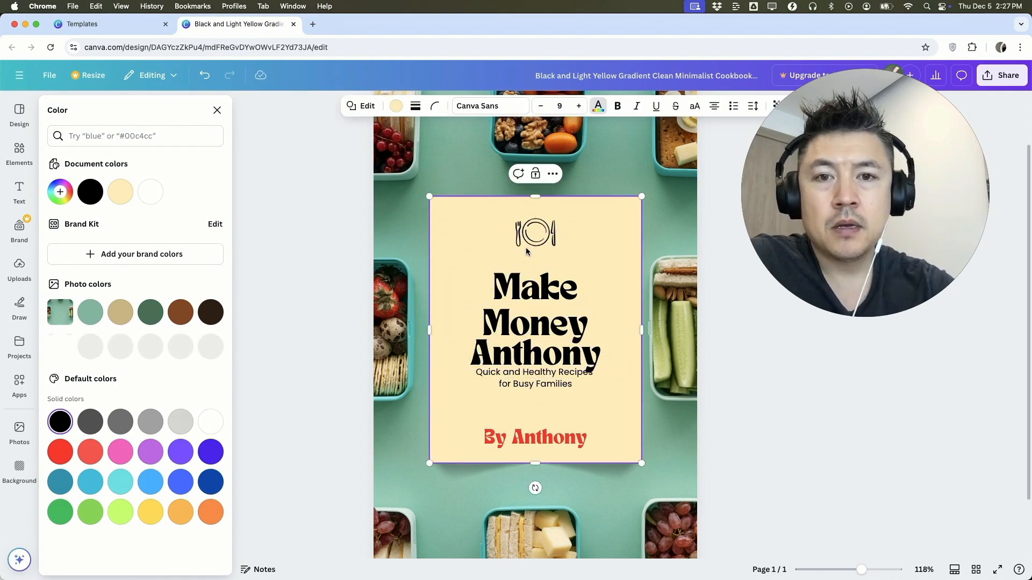
# Delete the plate and cutlery icon above the title
pyautogui.click(547, 236)
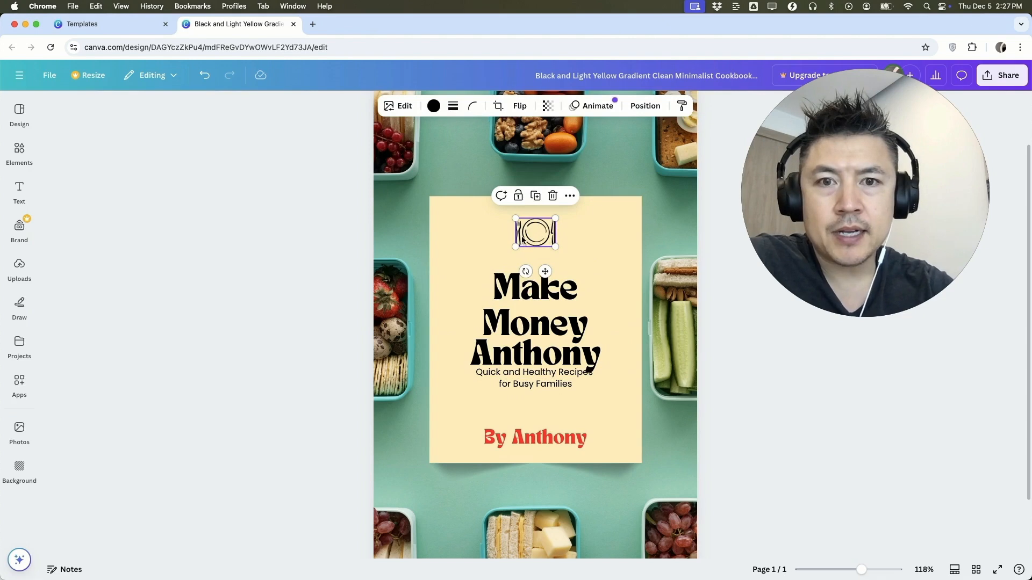
pyautogui.press('BackSpace')
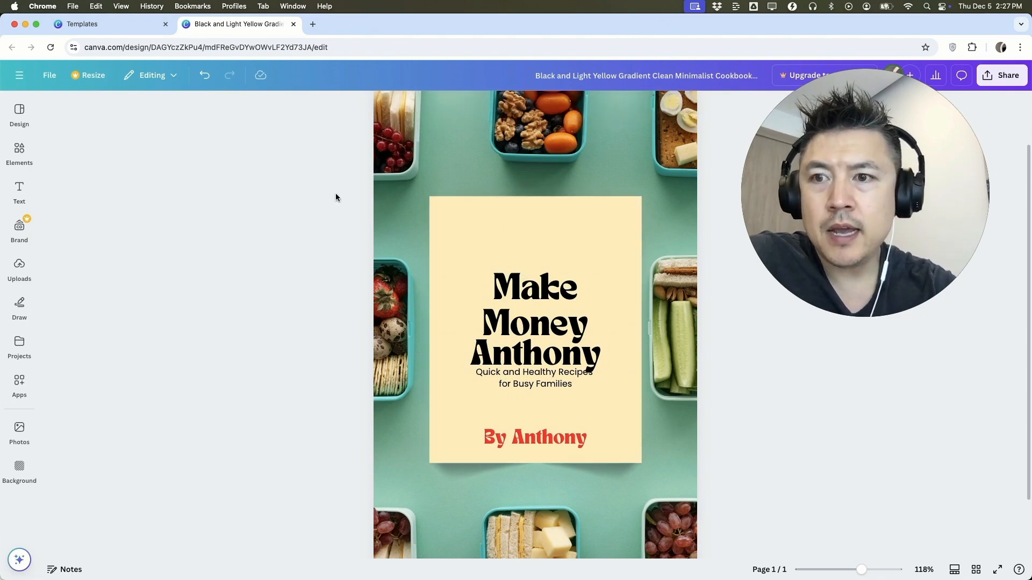
# Find the blob frames among the elements and add the first blob-shaped frame to the cover's cream panel
pyautogui.click(19, 157)
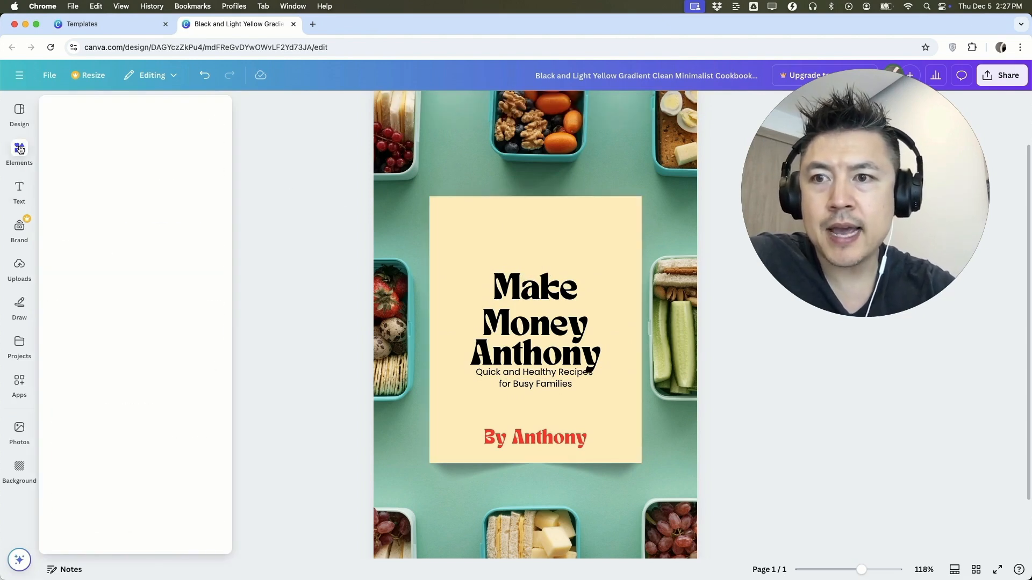
pyautogui.click(22, 218)
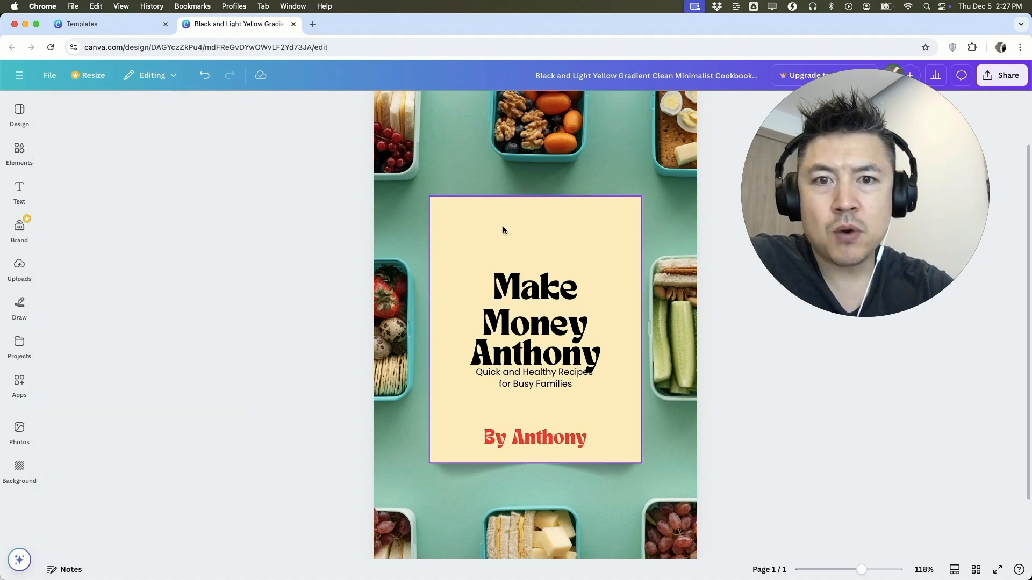
pyautogui.click(19, 152)
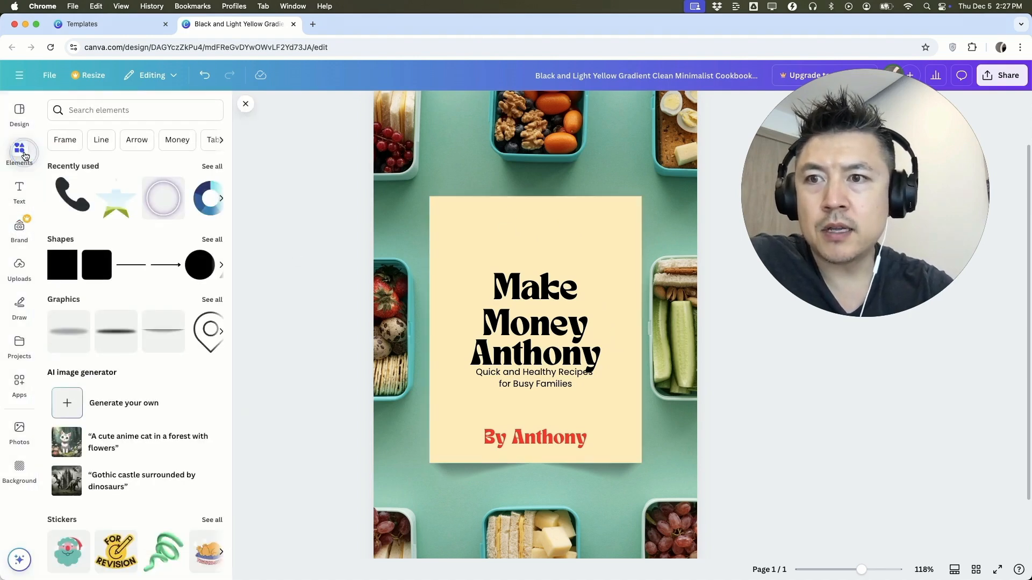
pyautogui.scroll(-2, 118, 243)
pyautogui.scroll(-15, 118, 245)
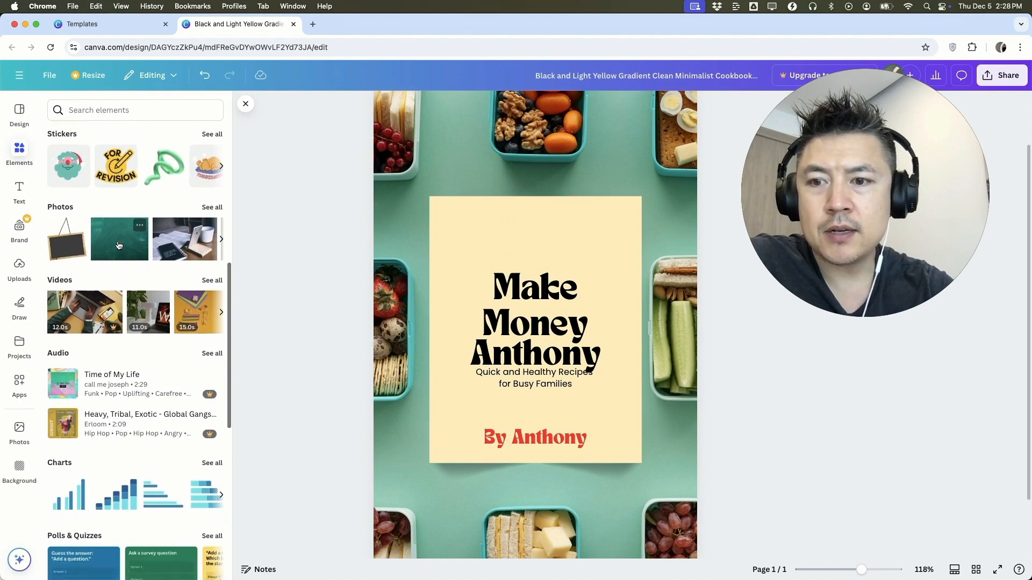
pyautogui.click(212, 280)
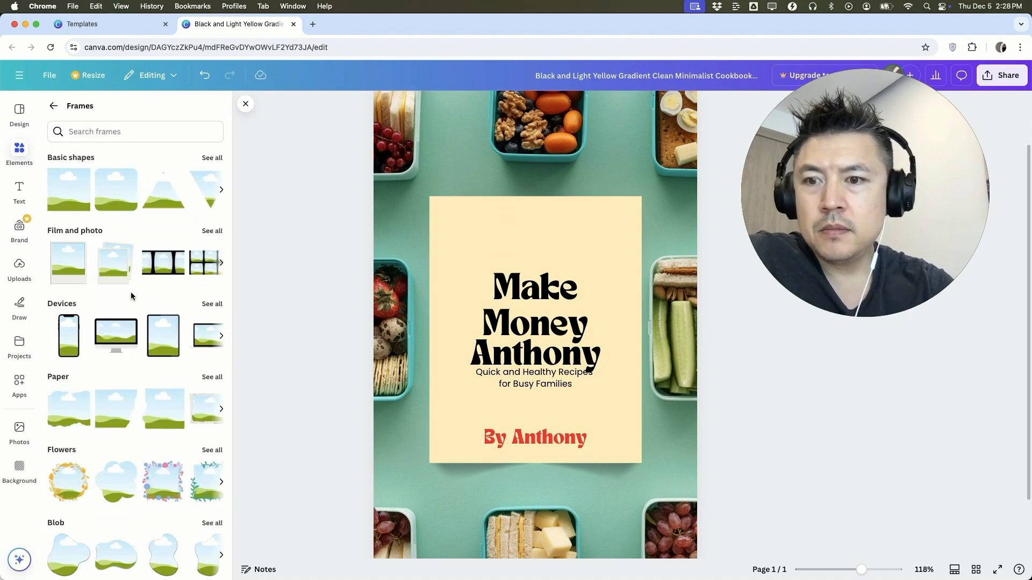
pyautogui.scroll(-2, 131, 292)
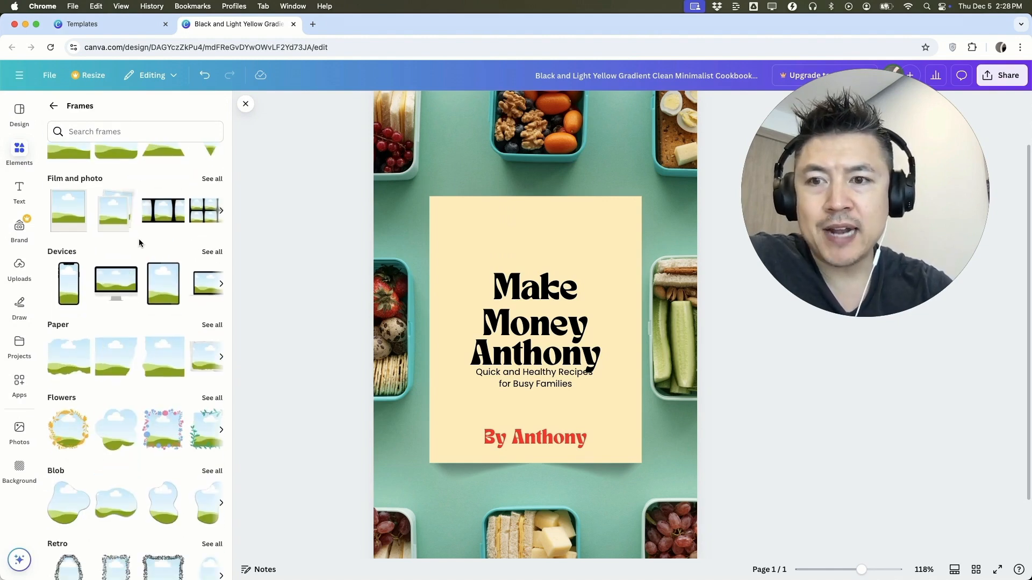
pyautogui.scroll(-4, 139, 243)
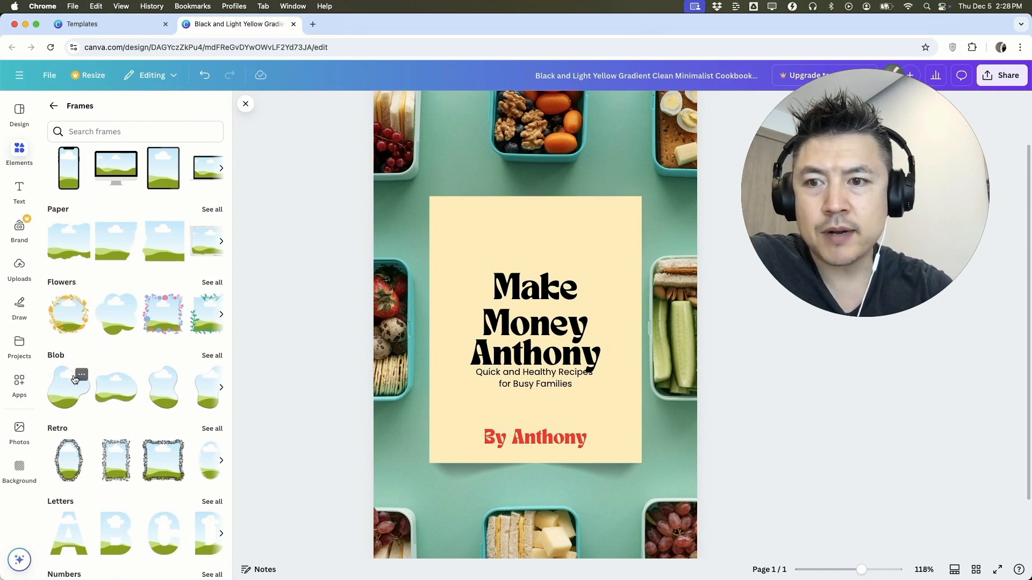
pyautogui.moveTo(61, 398); pyautogui.dragTo(473, 233)
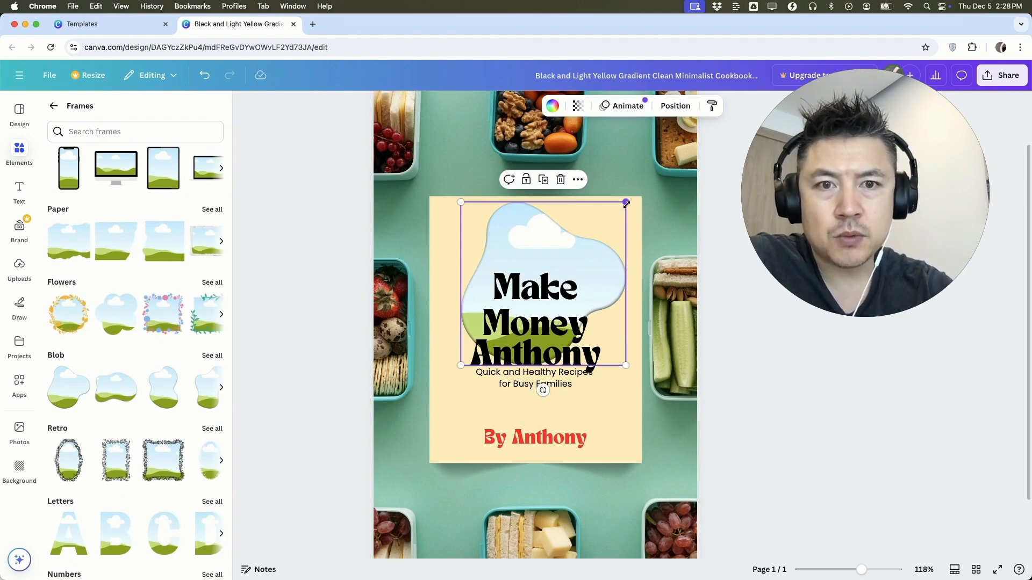
# Shrink the blob frame and centre it in the empty space above "Make"
pyautogui.moveTo(626, 204); pyautogui.dragTo(564, 264)
pyautogui.moveTo(481, 277); pyautogui.dragTo(504, 218)
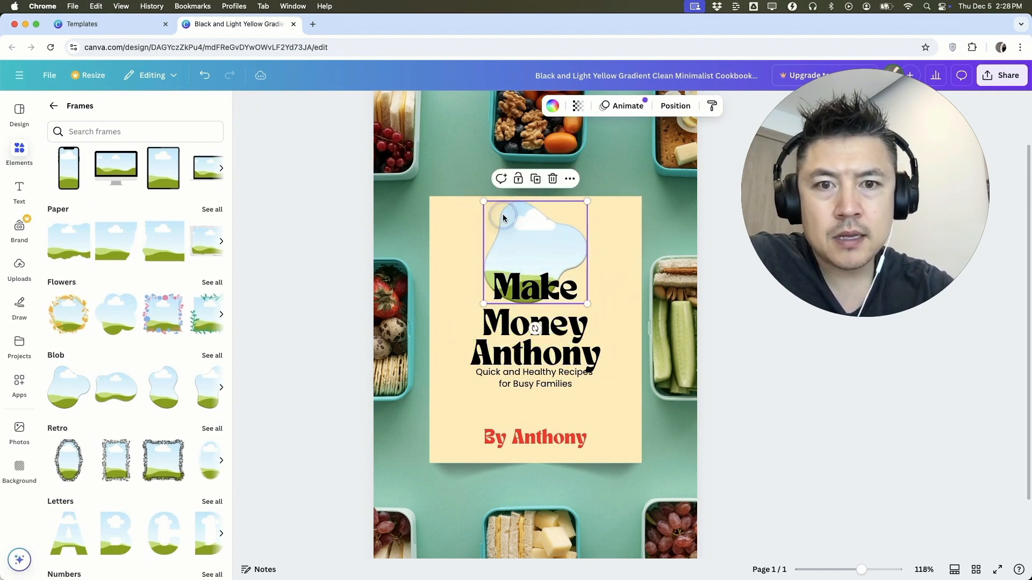
pyautogui.moveTo(587, 201); pyautogui.dragTo(531, 211)
pyautogui.click(468, 232)
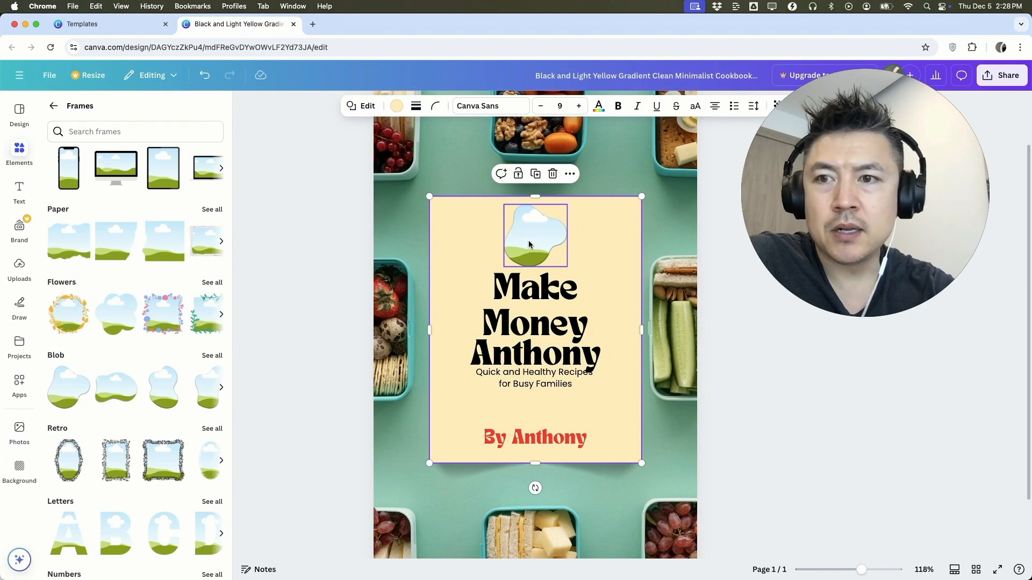
# Fill the blob frame with the uploaded photo of the man at the railing
pyautogui.click(19, 266)
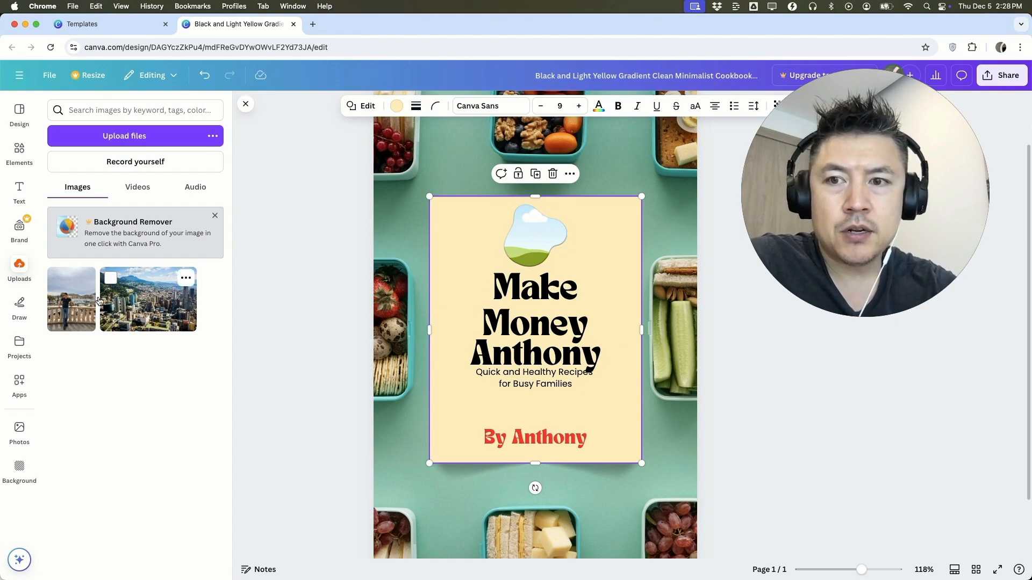
pyautogui.moveTo(74, 312); pyautogui.dragTo(501, 253)
pyautogui.moveTo(528, 245); pyautogui.dragTo(524, 258)
pyautogui.click(463, 244)
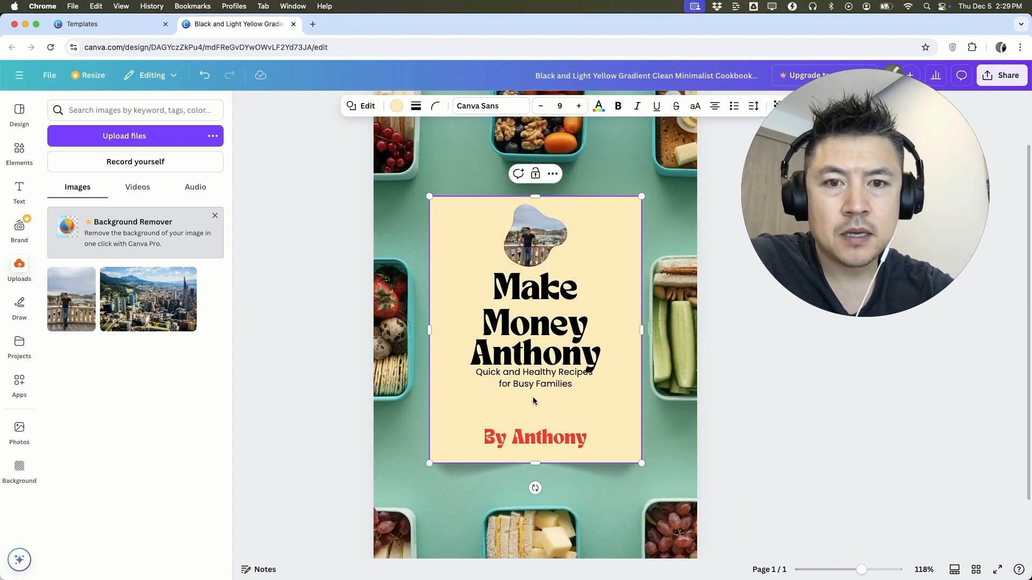
# Replace the subtitle with "Making Money On Youtube" and move it slightly down to clear the third title line
pyautogui.click(544, 382)
pyautogui.tripleClick(575, 386)
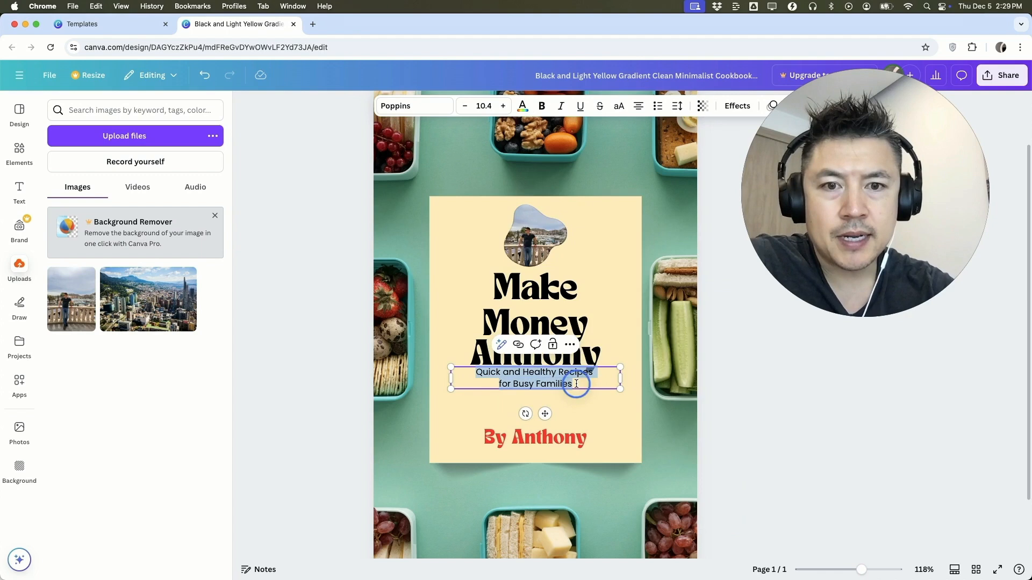
pyautogui.press('BackSpace')
pyautogui.press('BackSpace')
pyautogui.press('BackSpace')
pyautogui.press('BackSpace')
pyautogui.press('BackSpace')
pyautogui.press('BackSpace')
pyautogui.press('BackSpace')
pyautogui.press('BackSpace')
pyautogui.press('BackSpace')
pyautogui.press('BackSpace')
pyautogui.press('BackSpace')
pyautogui.press('BackSpace')
pyautogui.press('BackSpace')
pyautogui.press('BackSpace')
pyautogui.press('BackSpace')
pyautogui.press('BackSpace')
pyautogui.press('BackSpace')
pyautogui.press('BackSpace')
pyautogui.press('BackSpace')
pyautogui.press('BackSpace')
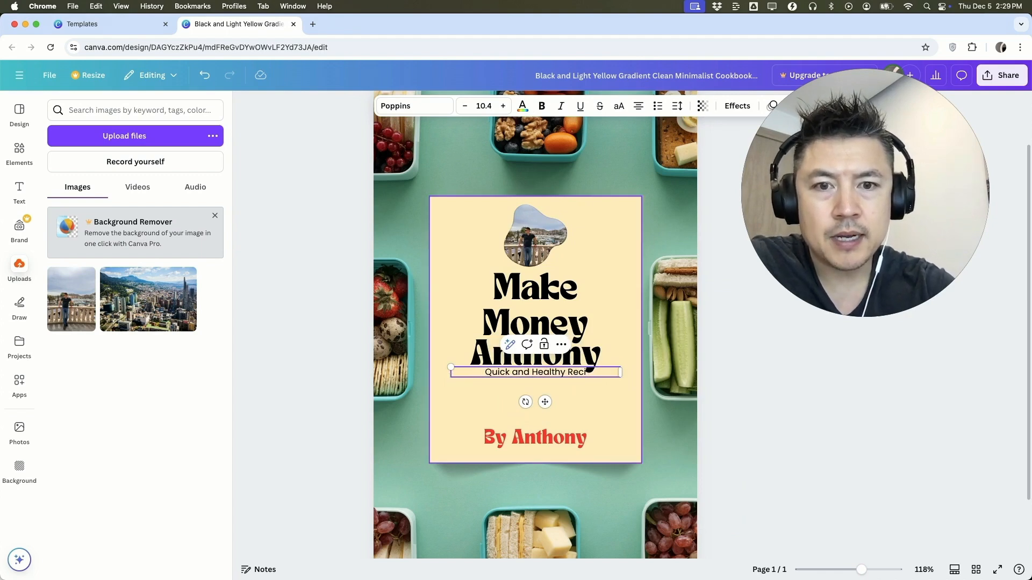
pyautogui.write('Making Mone')
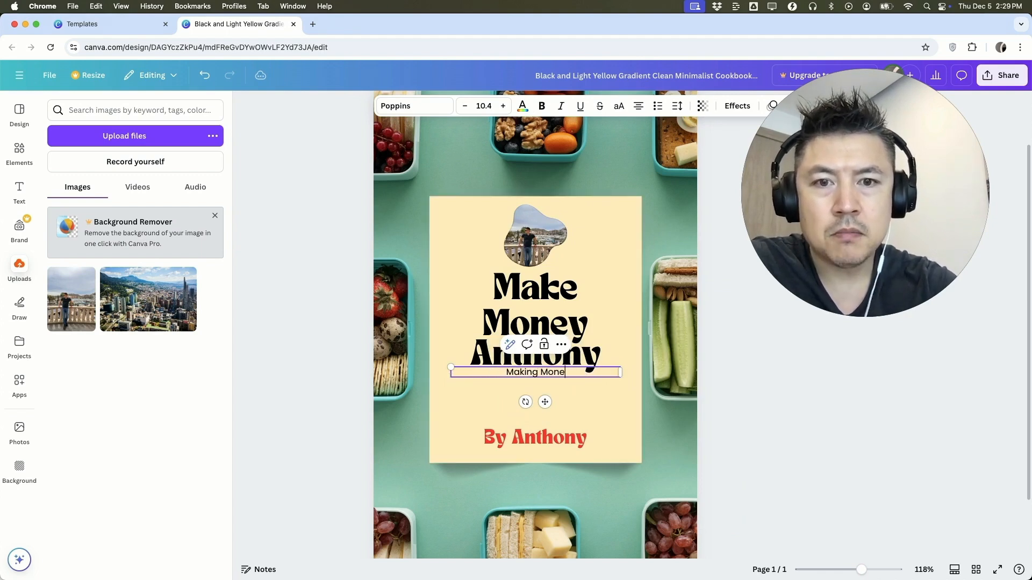
pyautogui.write('y On Youtube')
pyautogui.click(499, 387)
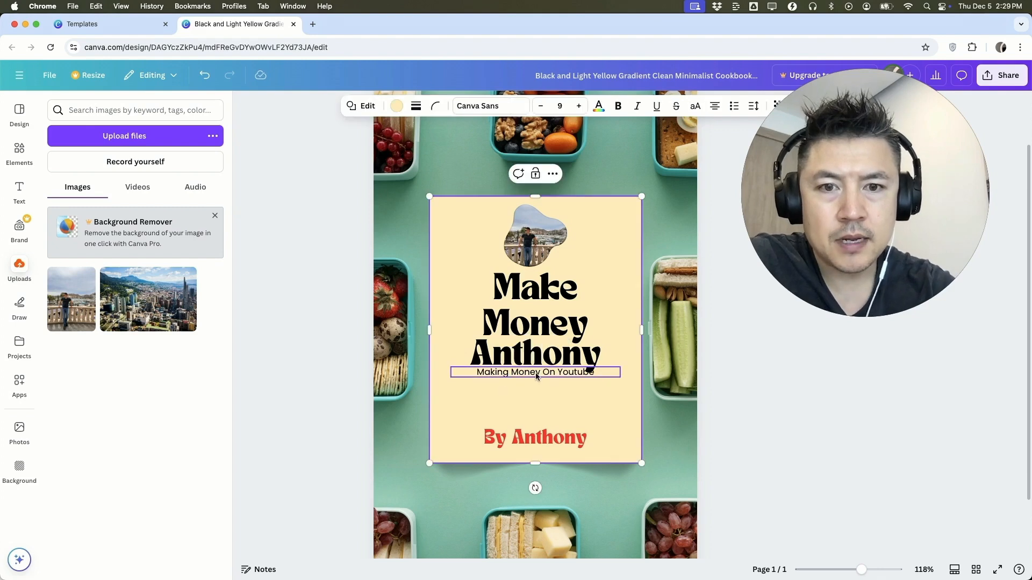
pyautogui.moveTo(537, 376); pyautogui.dragTo(537, 387)
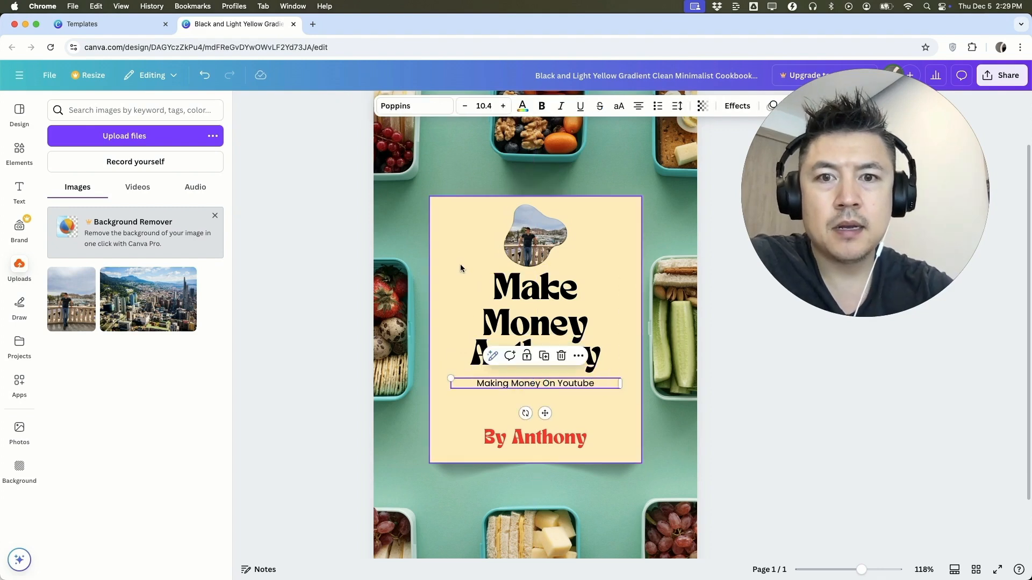
pyautogui.click(461, 257)
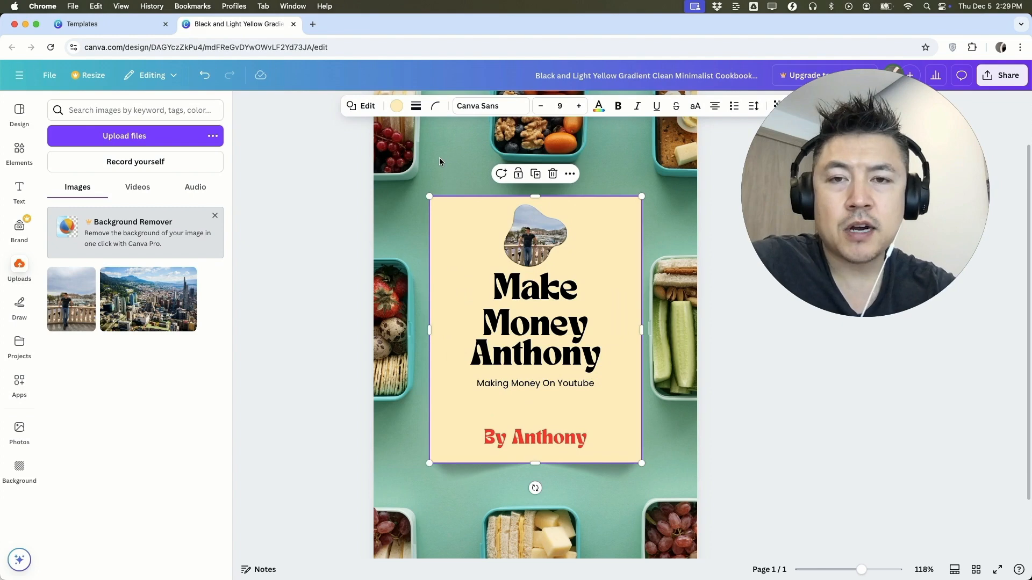
# Replace the food-box background image with the uploaded city skyline photo
pyautogui.click(416, 156)
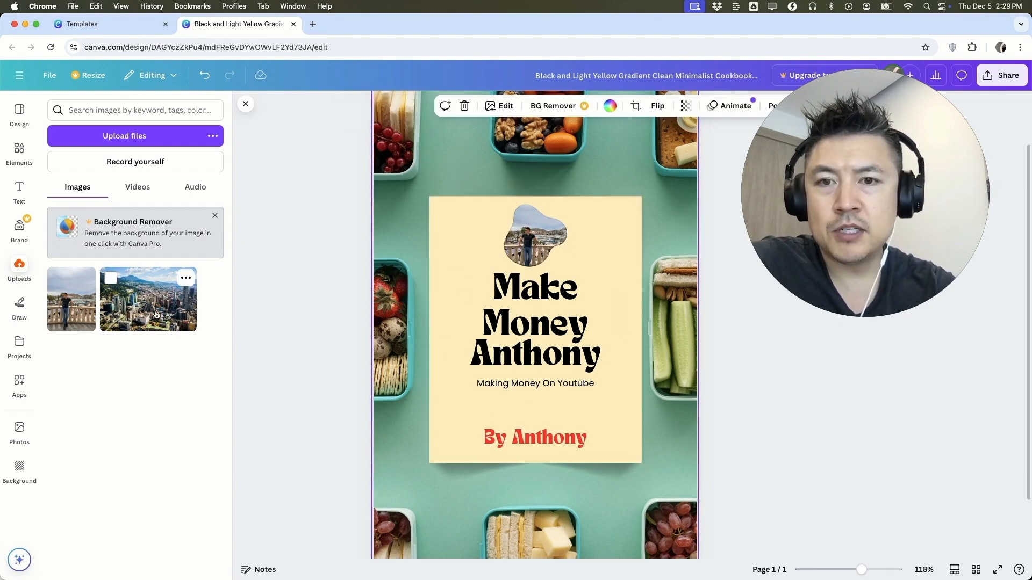
pyautogui.moveTo(132, 315); pyautogui.dragTo(401, 292)
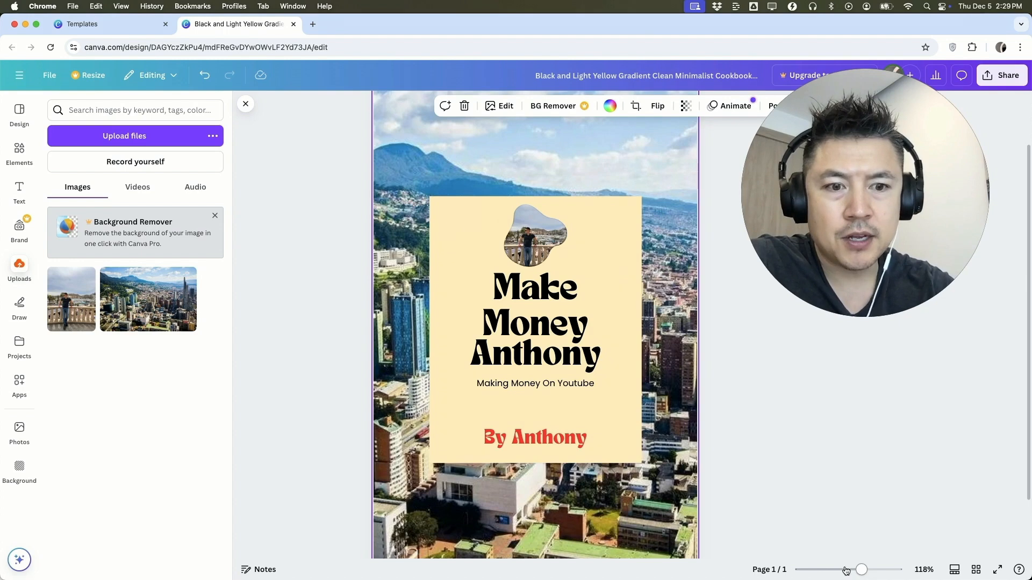
pyautogui.moveTo(841, 571); pyautogui.dragTo(856, 569)
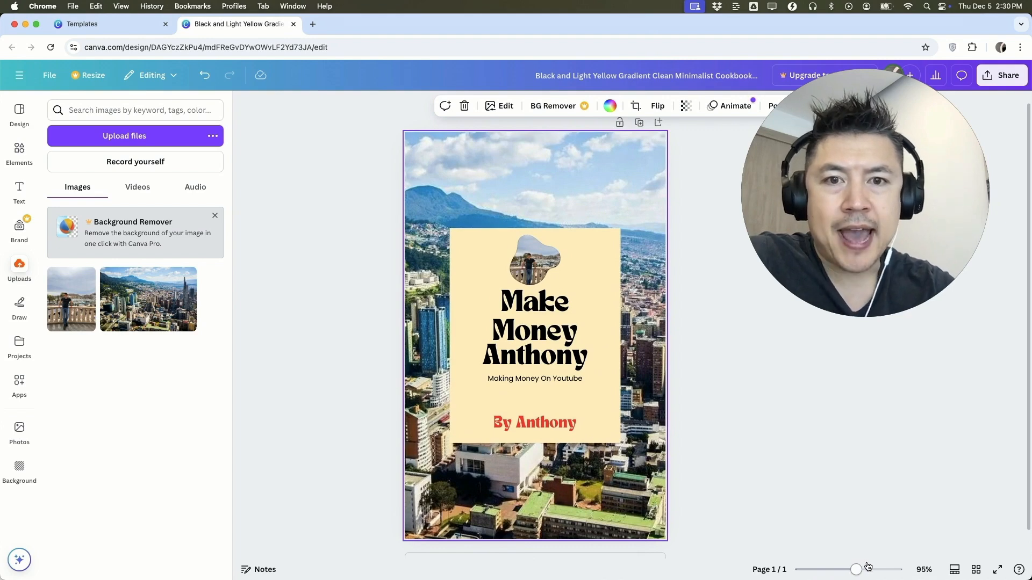
# Return from the frames to all elements and add the Santa face sticker to the cover
pyautogui.click(19, 152)
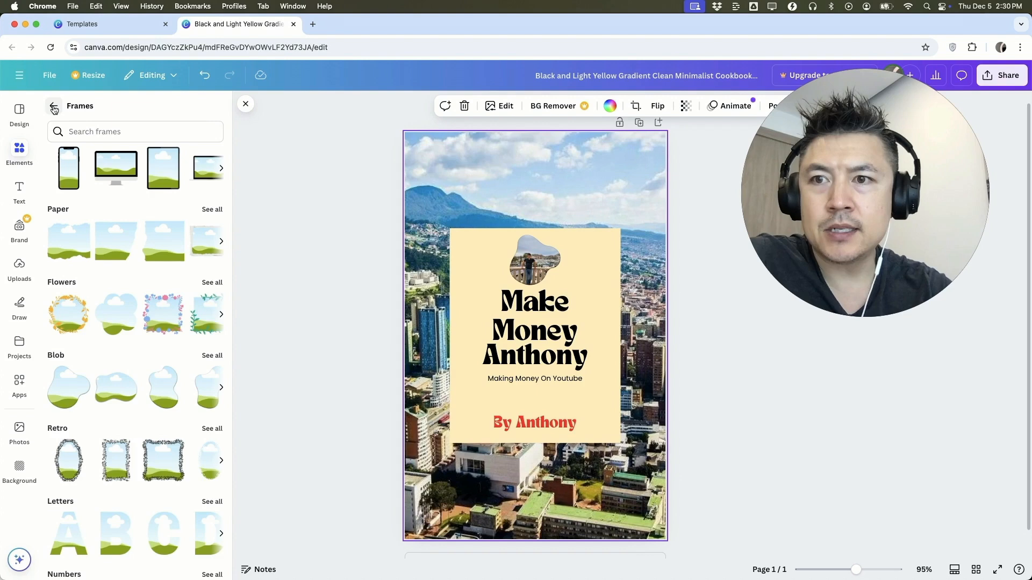
pyautogui.click(54, 108)
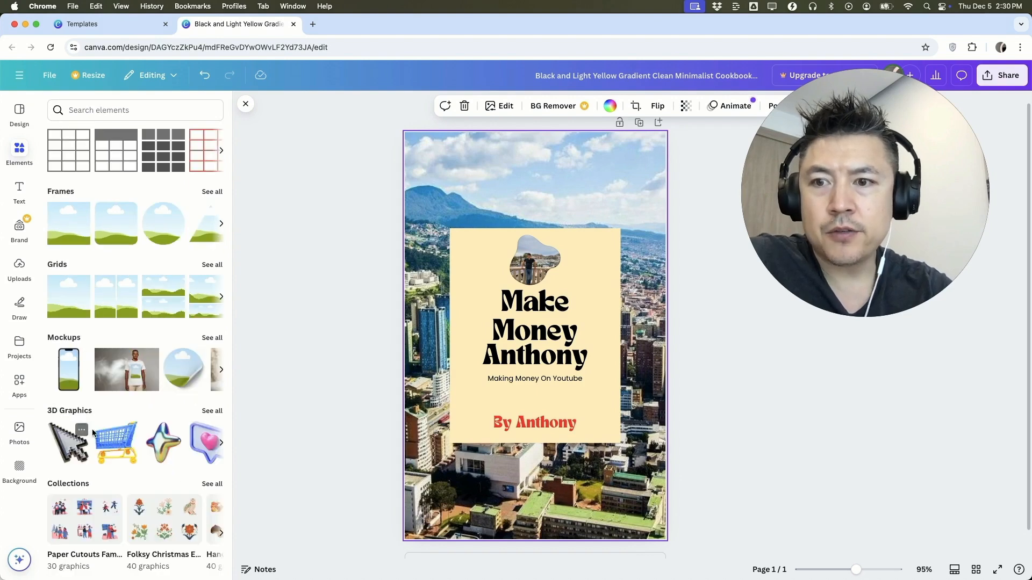
pyautogui.scroll(-10, 91, 344)
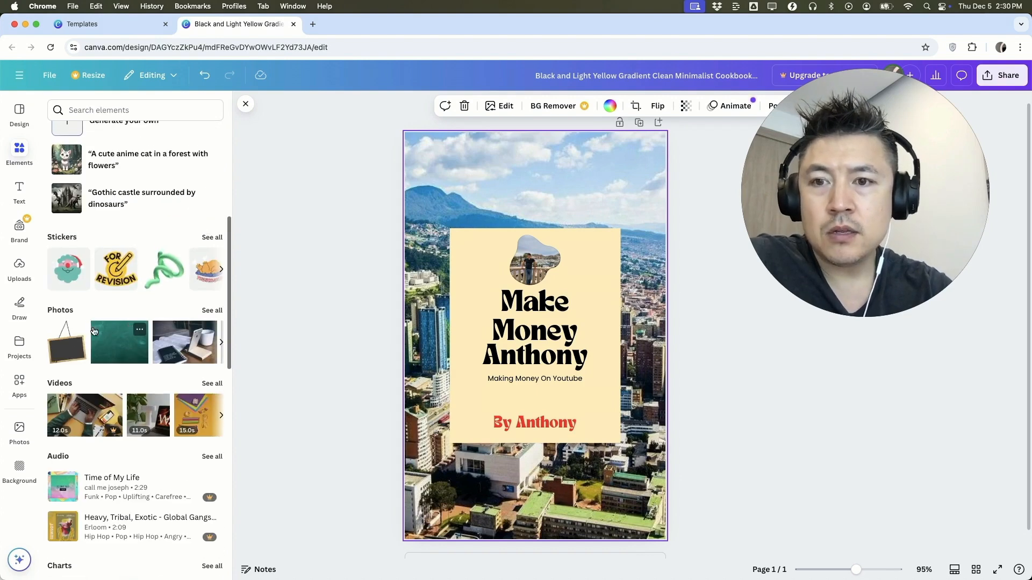
pyautogui.scroll(2, 147, 342)
pyautogui.scroll(5, 147, 343)
pyautogui.scroll(-2, 130, 327)
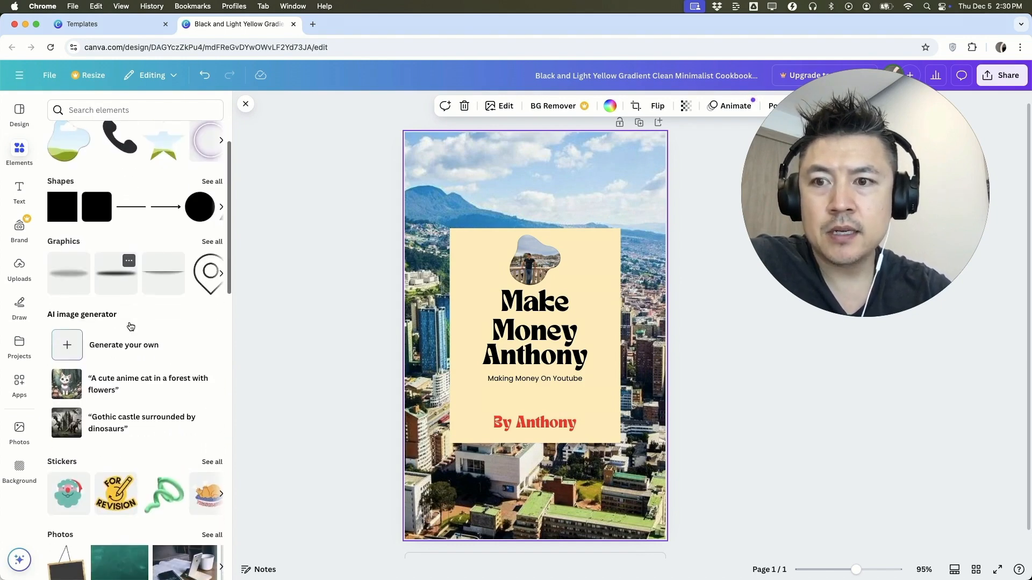
pyautogui.scroll(-3, 130, 327)
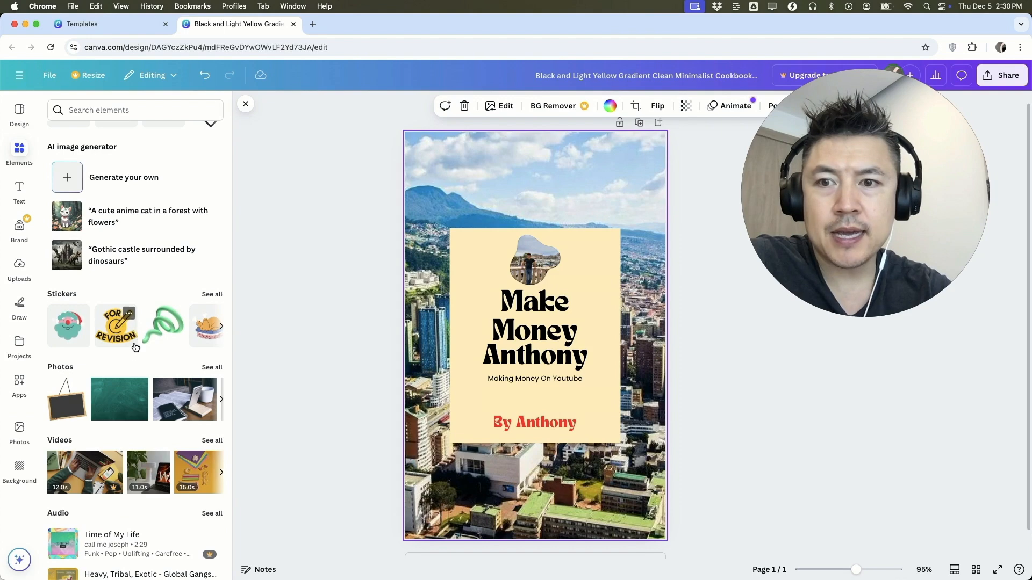
pyautogui.click(63, 334)
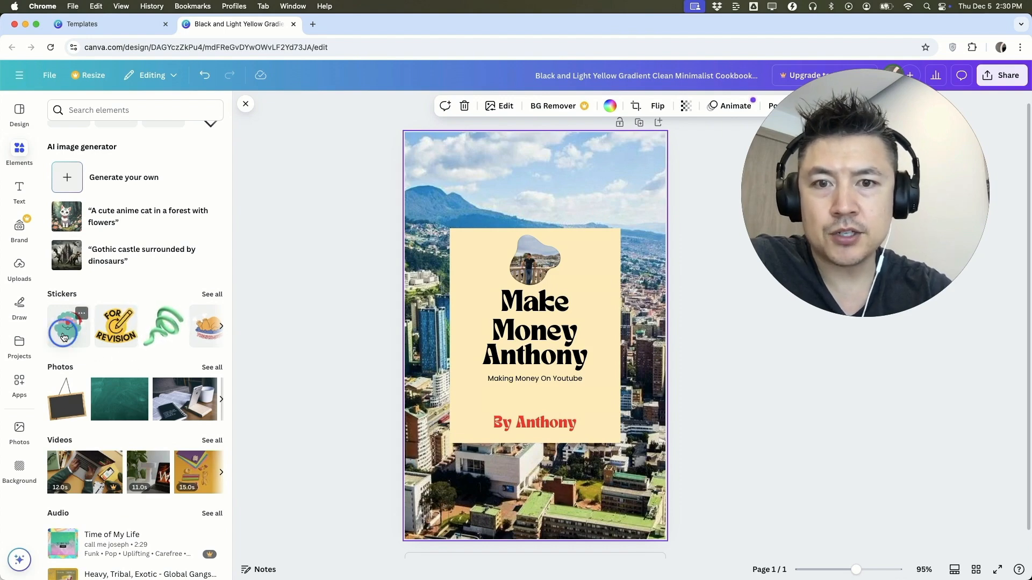
# Shrink the Santa sticker and position it over the upper-left part of the cream panel
pyautogui.moveTo(459, 224); pyautogui.dragTo(425, 160)
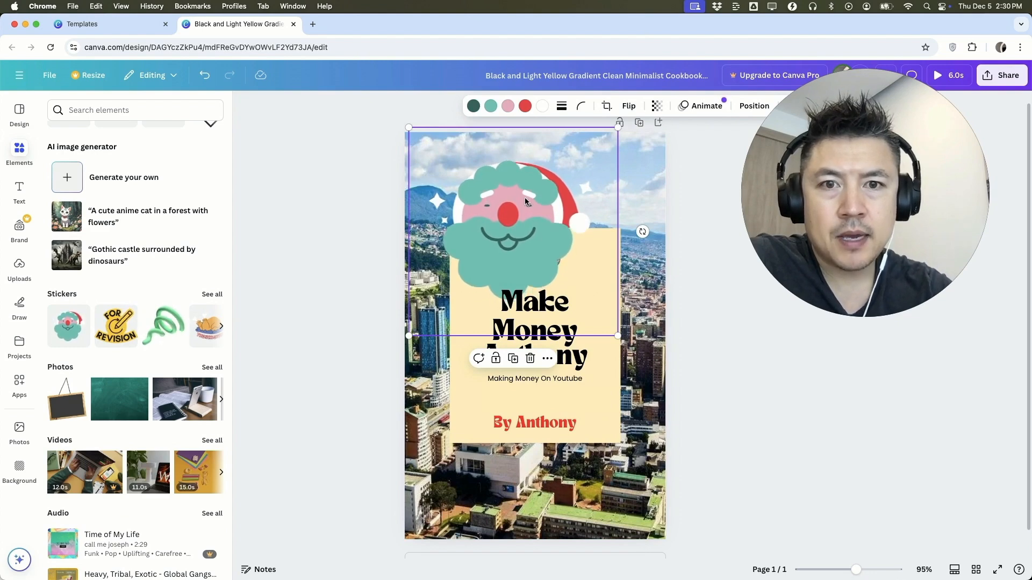
pyautogui.moveTo(618, 127); pyautogui.dragTo(552, 193)
pyautogui.click(477, 267)
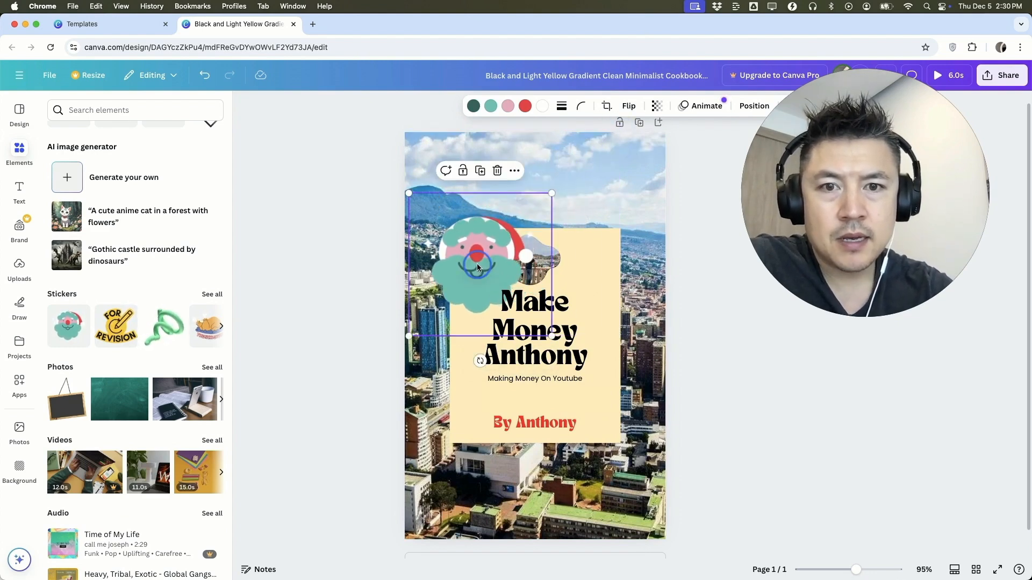
pyautogui.moveTo(478, 267); pyautogui.dragTo(493, 278)
pyautogui.click(433, 149)
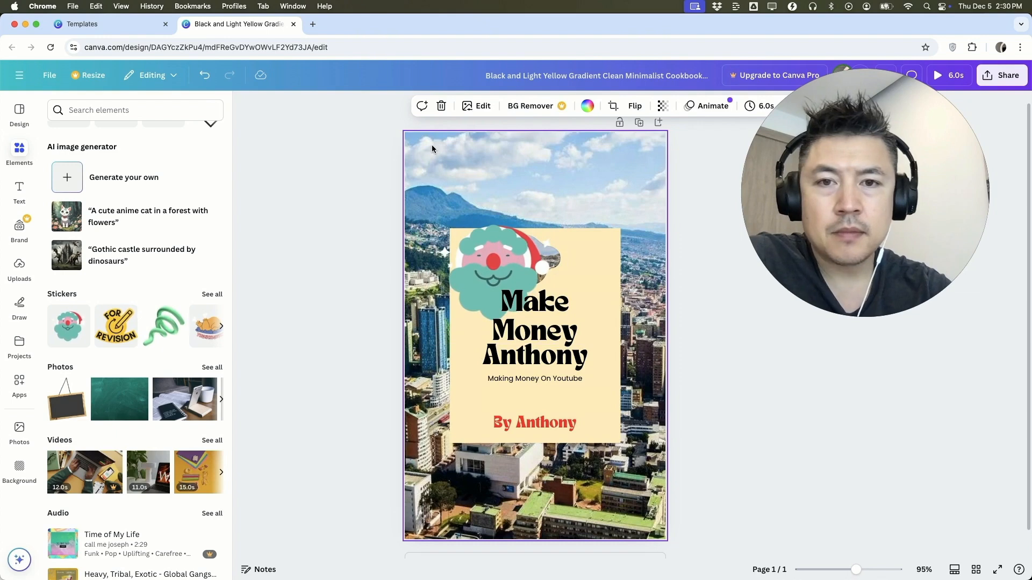
# Change the Santa sticker's layer order so it sits behind the framed photo, and delete the sticker
pyautogui.click(485, 270)
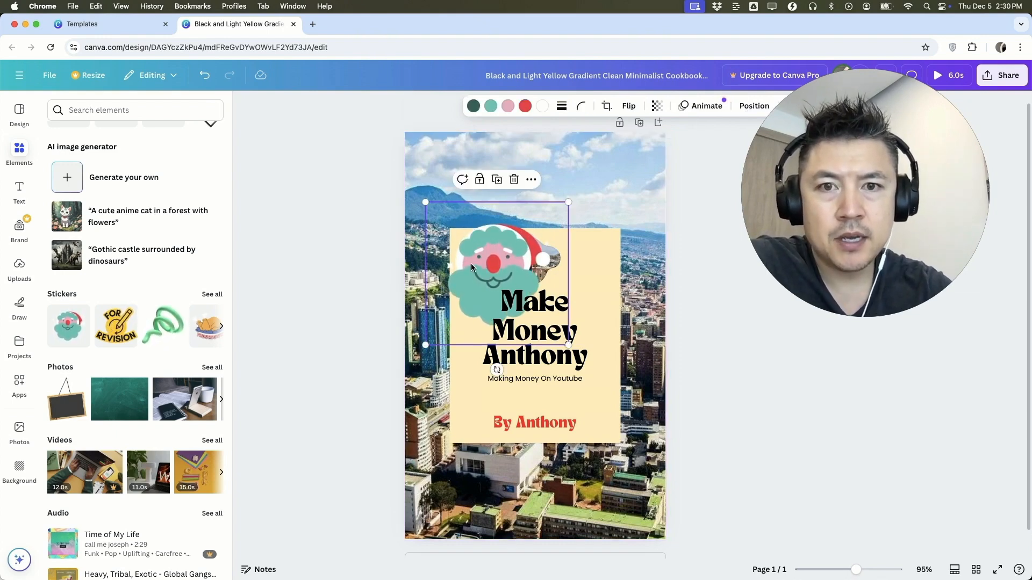
pyautogui.rightClick(471, 264)
pyautogui.moveTo(545, 399)
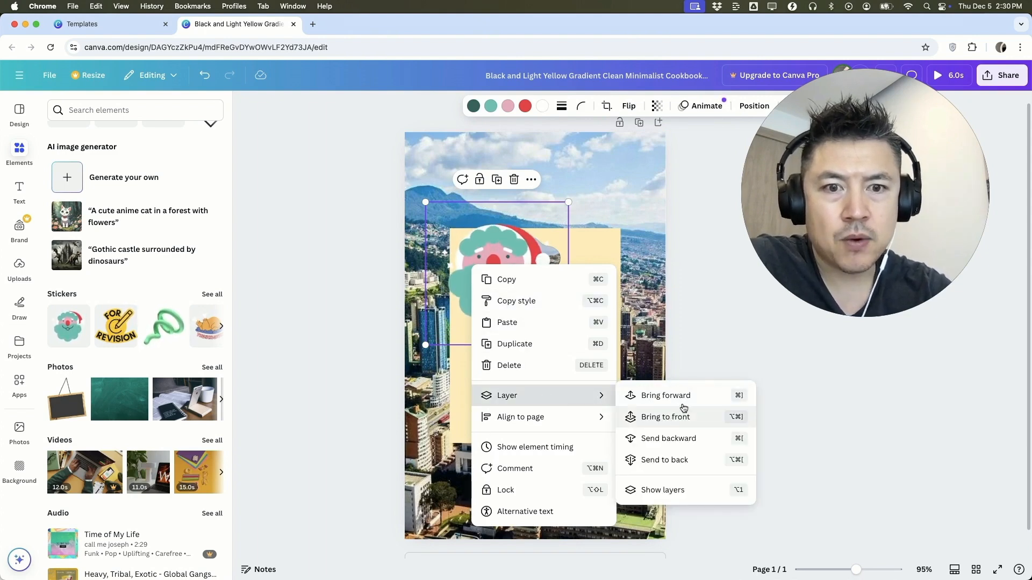
pyautogui.click(667, 397)
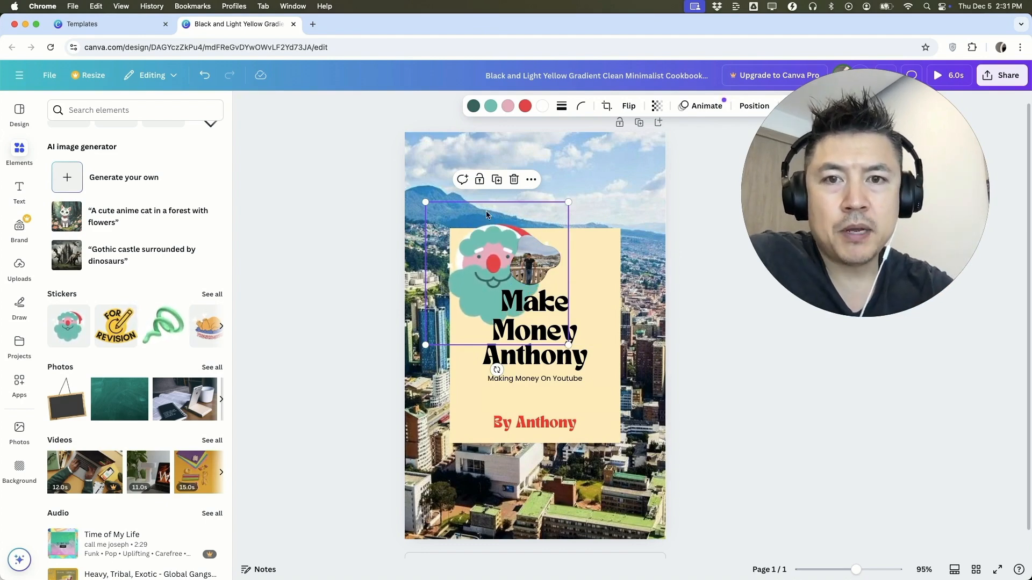
pyautogui.click(514, 179)
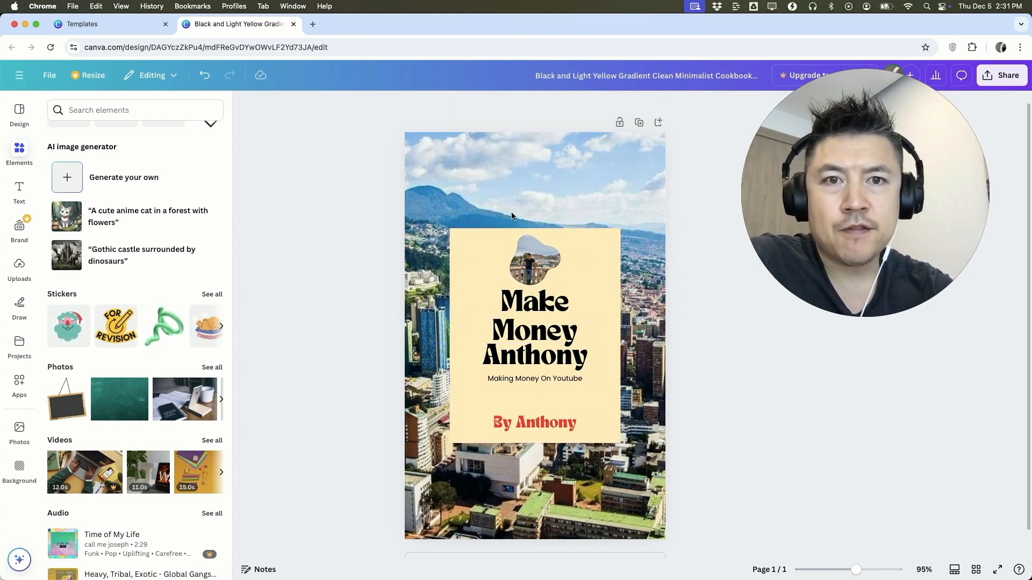
# Rename the design to "Make Money", followed by the author's first name and "eBook Cover"
pyautogui.click(613, 79)
pyautogui.write('Make Money Anthony eBoo')
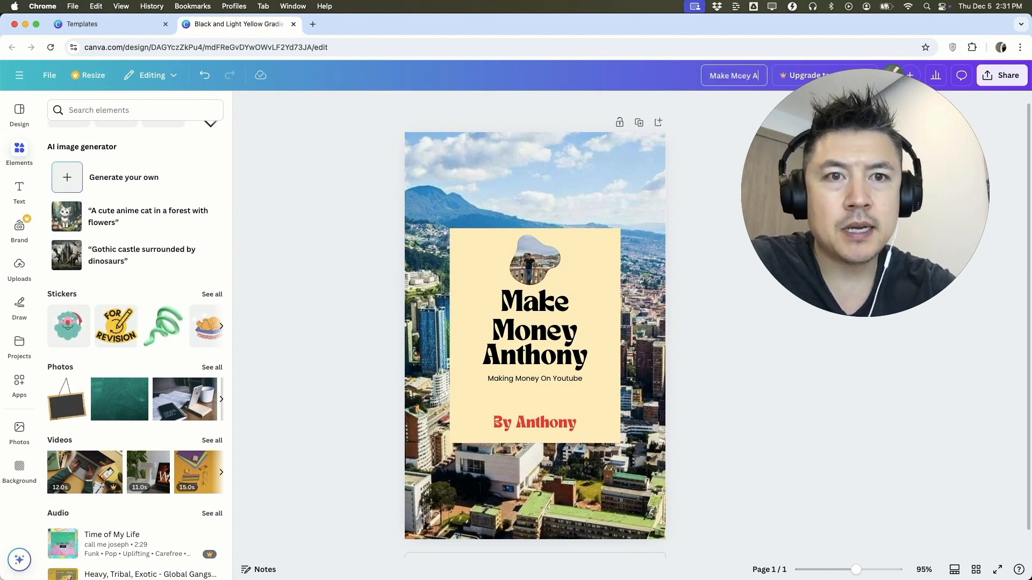
pyautogui.write('k Cover')
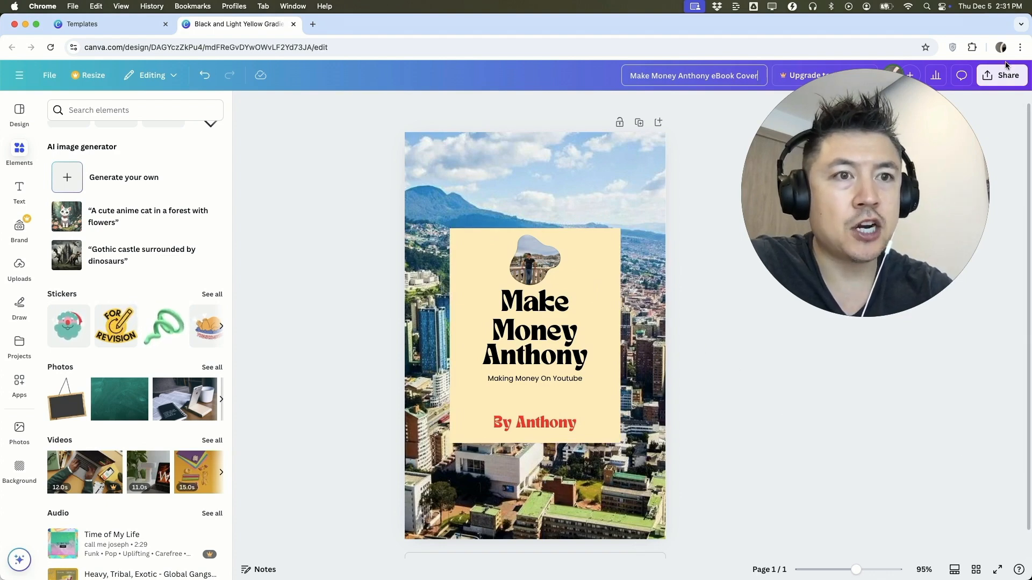
# Download the finished cover as a PNG file
pyautogui.click(989, 76)
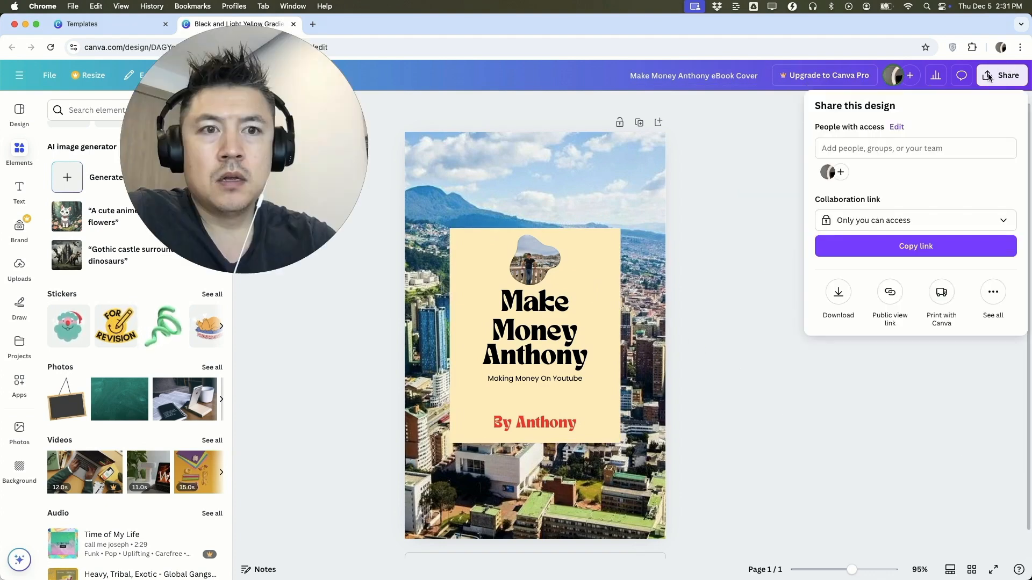
pyautogui.click(839, 293)
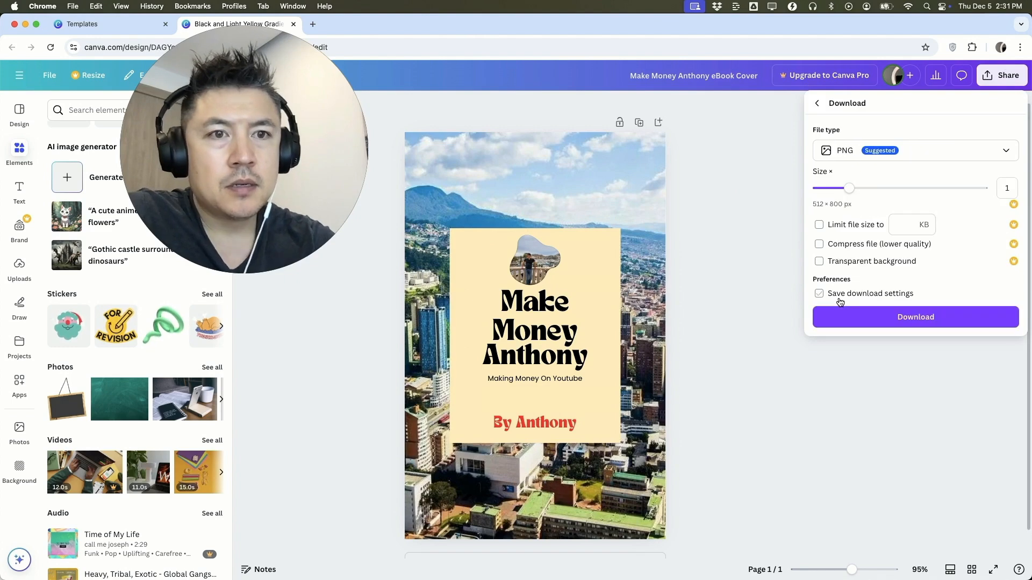
pyautogui.click(923, 152)
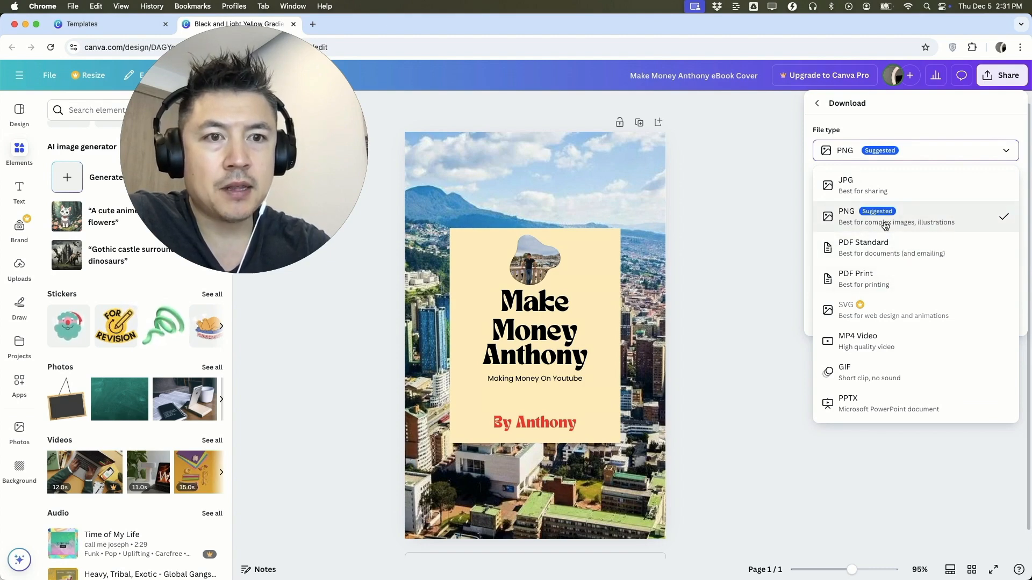
pyautogui.click(865, 222)
pyautogui.click(916, 317)
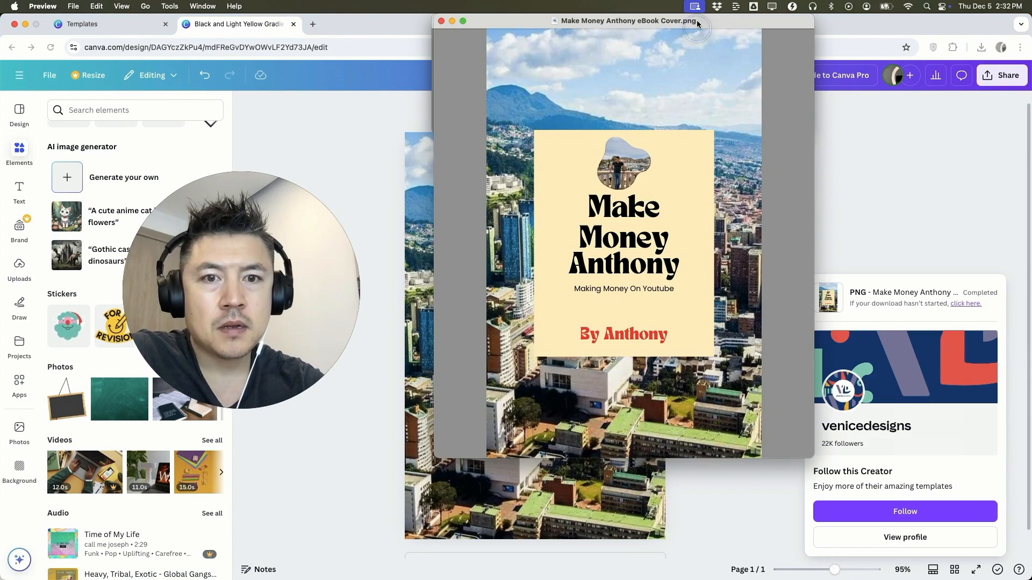